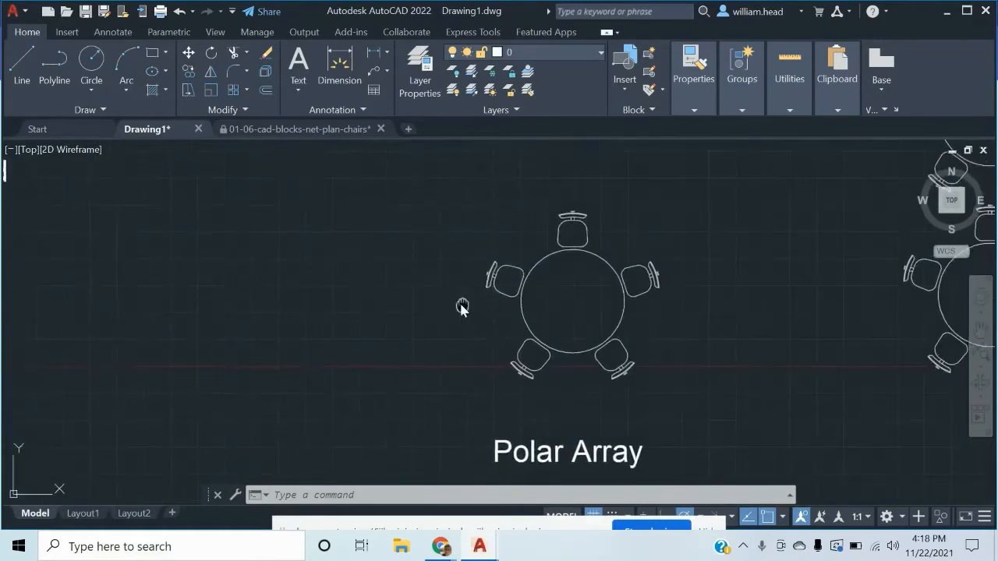
Examine the polar, rectangular and path array examples and the long polyline path in the drawing
{"action": "middle_click_drag", "start_coordinate": [462, 307], "coordinate": [412, 263]}
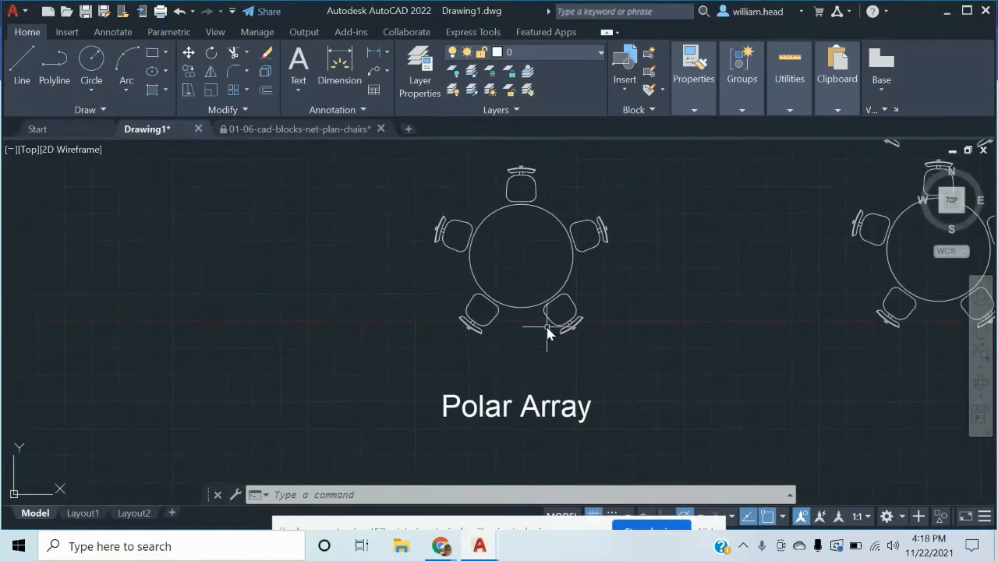
{"action": "scroll", "coordinate": [468, 265], "scroll_direction": "down", "scroll_amount": 3}
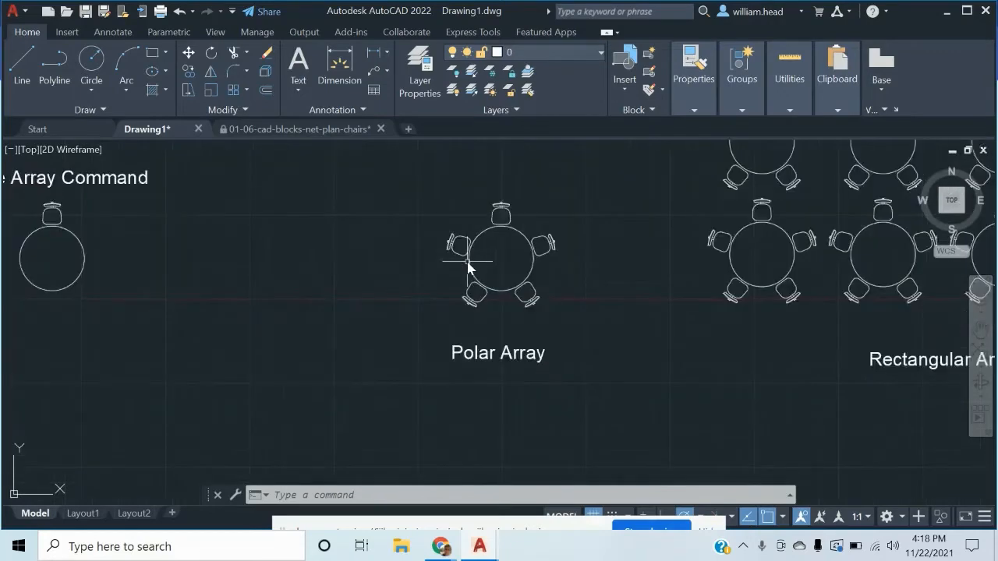
{"action": "middle_click_drag", "start_coordinate": [468, 263], "coordinate": [643, 282]}
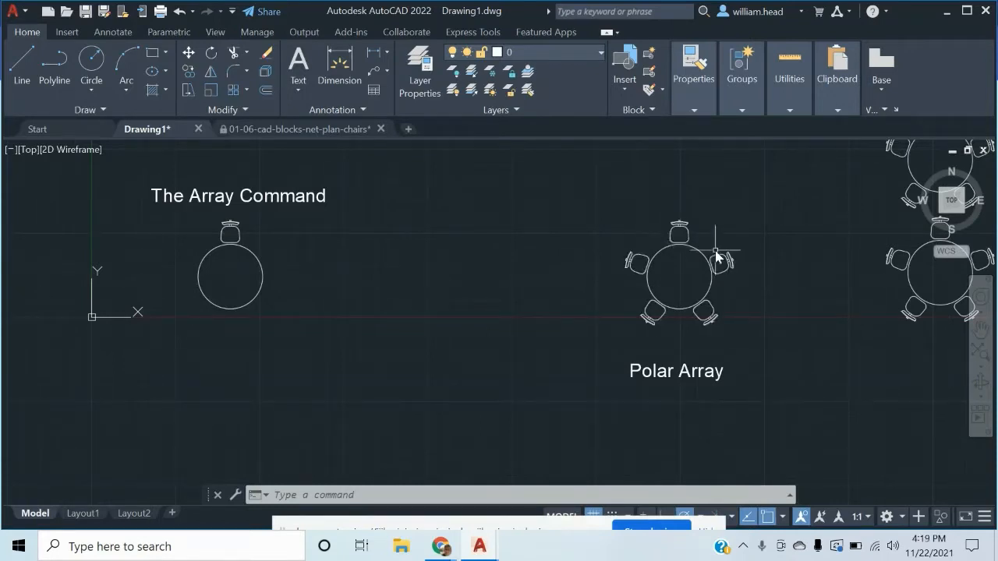
{"action": "middle_click_drag", "start_coordinate": [716, 256], "coordinate": [195, 265]}
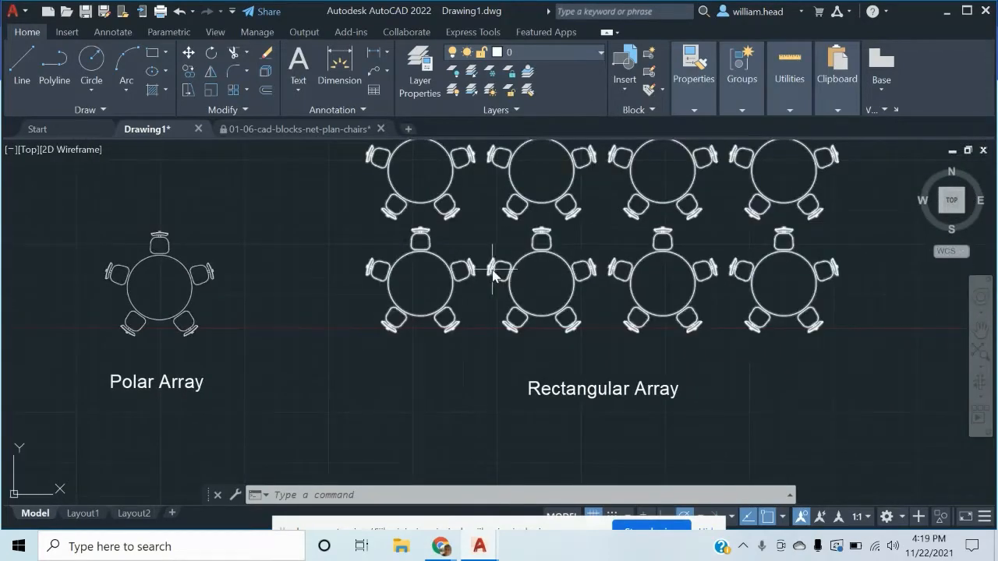
{"action": "mouse_move", "coordinate": [492, 274]}
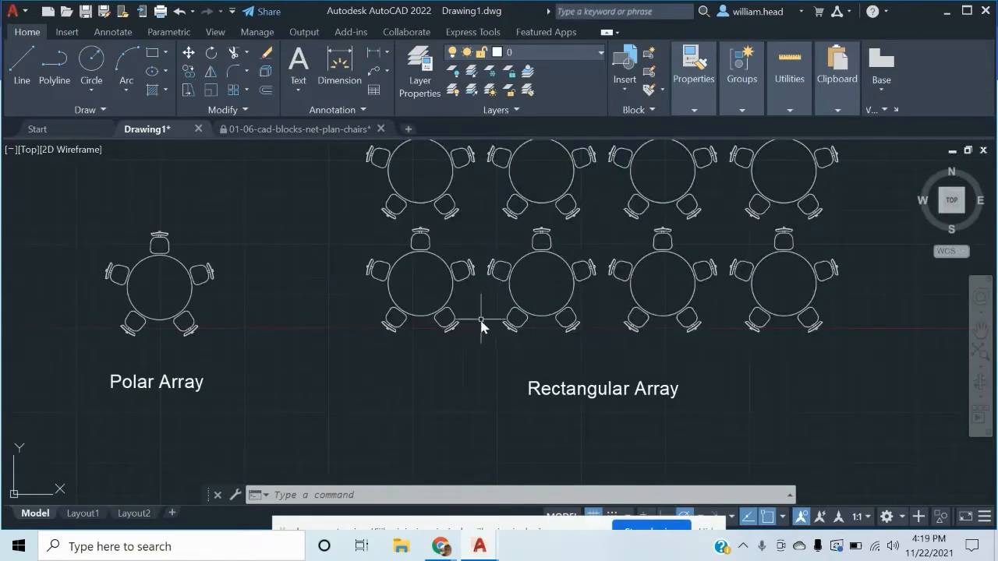
{"action": "scroll", "coordinate": [480, 314], "scroll_direction": "down", "scroll_amount": 2}
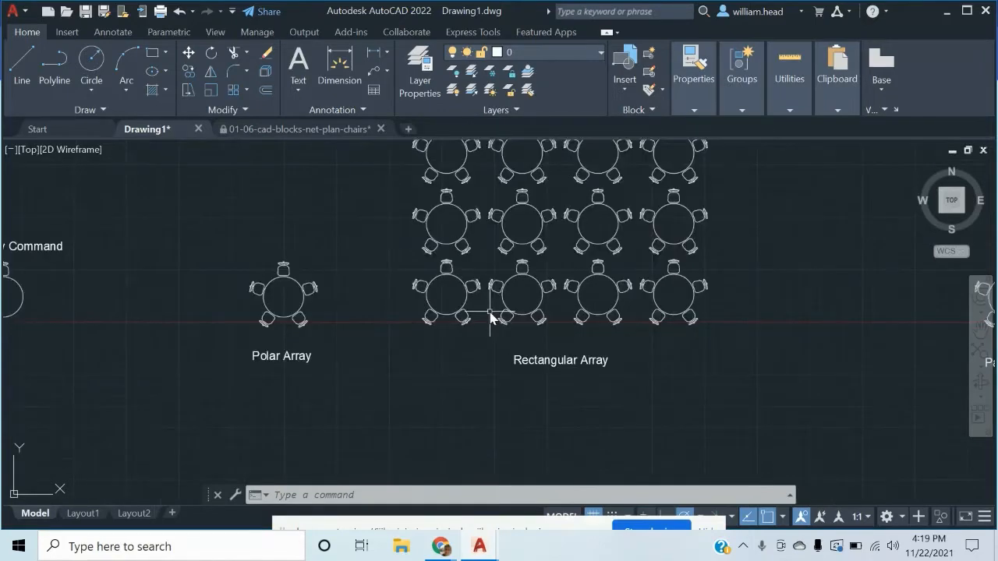
{"action": "middle_click_drag", "start_coordinate": [512, 311], "coordinate": [519, 355]}
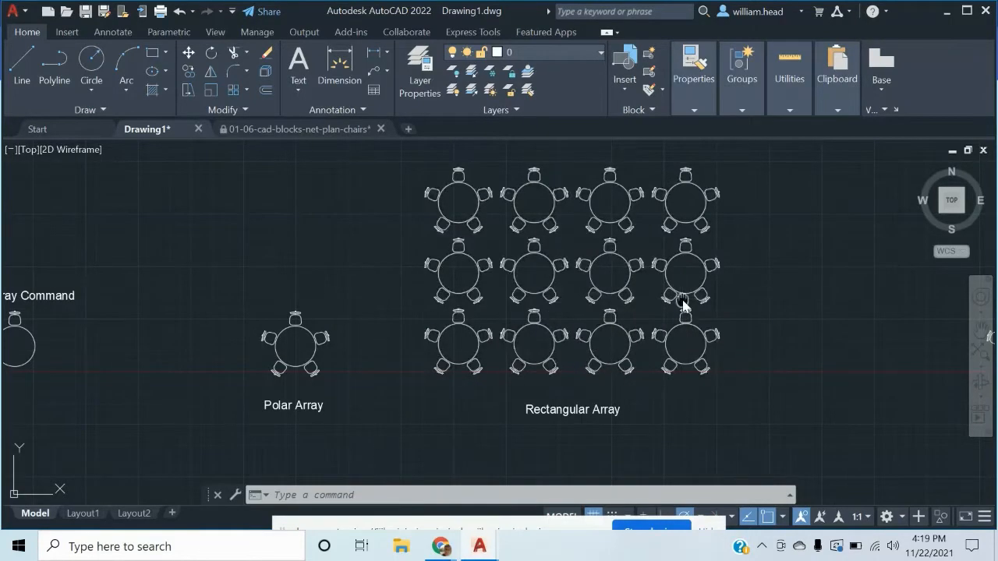
{"action": "mouse_move", "coordinate": [684, 304]}
{"action": "middle_mouse_down"}
{"action": "mouse_move", "coordinate": [525, 268]}
{"action": "mouse_move", "coordinate": [396, 262]}
{"action": "middle_mouse_up"}
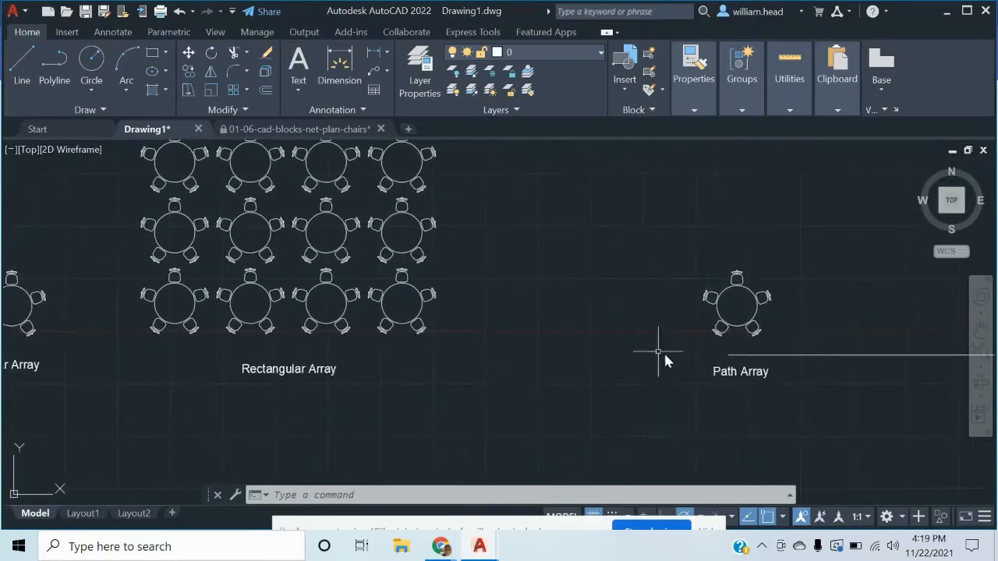
{"action": "middle_click_drag", "start_coordinate": [750, 356], "coordinate": [477, 348]}
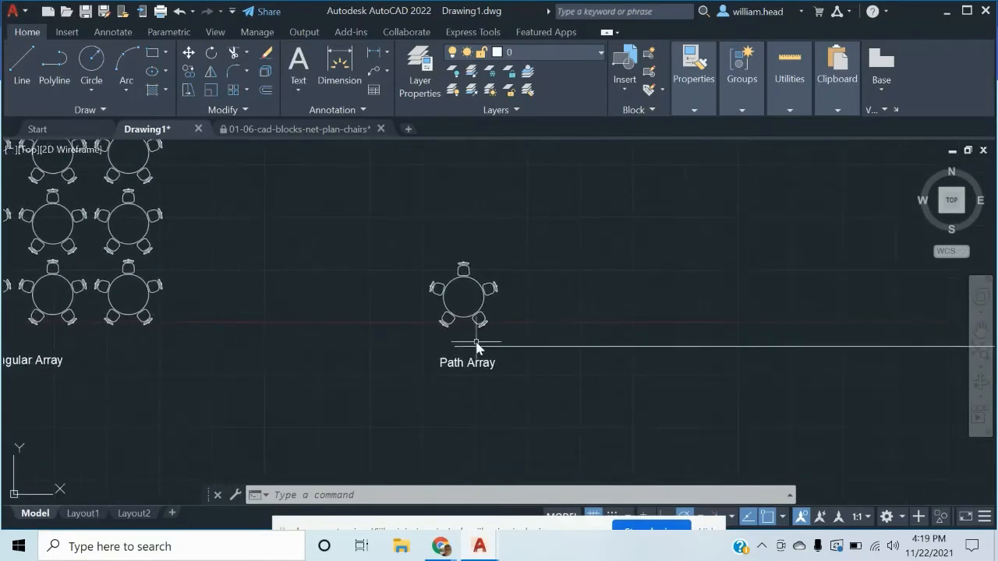
{"action": "scroll", "coordinate": [477, 348], "scroll_direction": "down", "scroll_amount": 5}
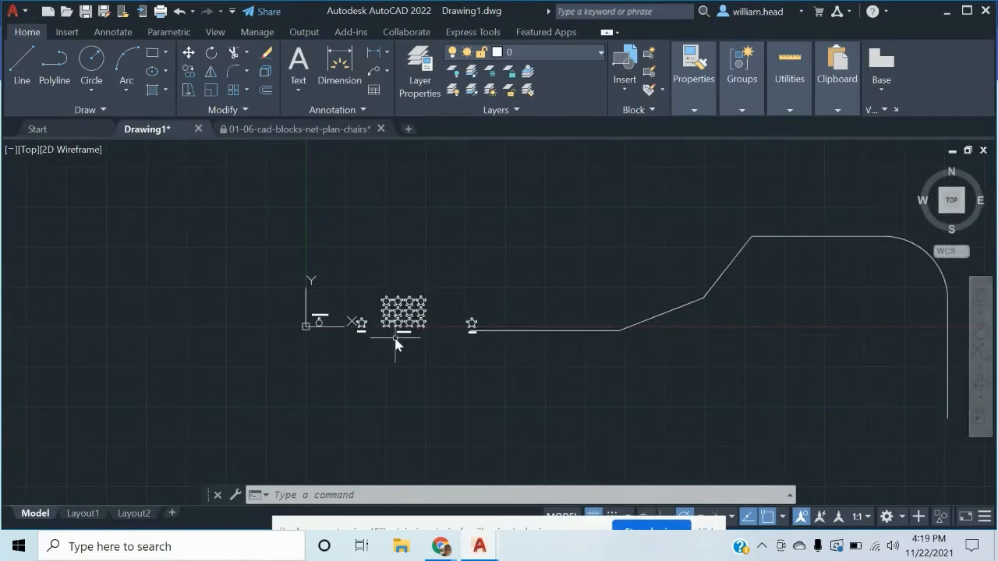
{"action": "middle_click_drag", "start_coordinate": [400, 340], "coordinate": [532, 340]}
{"action": "scroll", "coordinate": [490, 330], "scroll_direction": "up", "scroll_amount": 4}
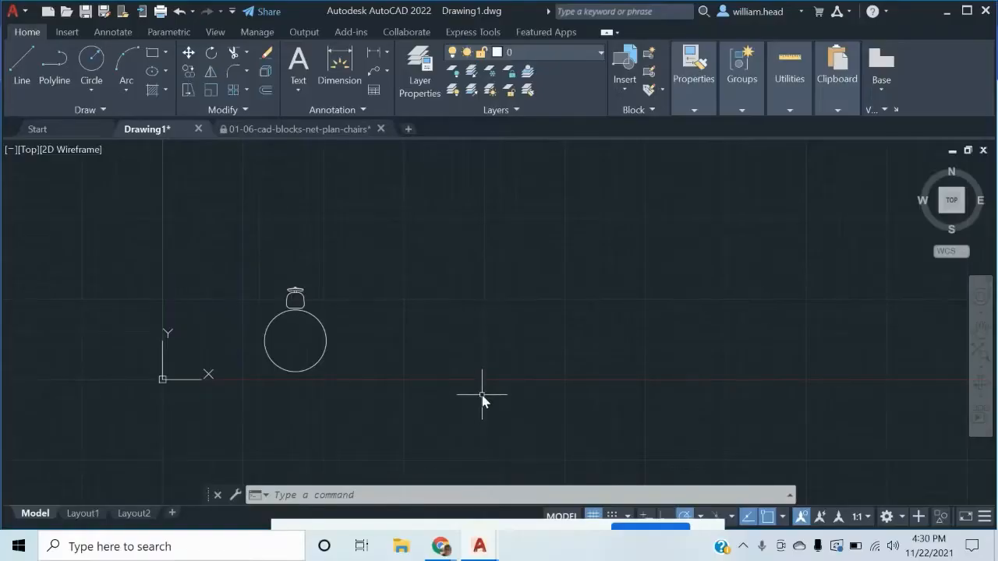
Create a polar array of the chair around the centre of the round table
{"action": "middle_click_drag", "start_coordinate": [448, 355], "coordinate": [666, 338]}
{"action": "scroll", "coordinate": [563, 310], "scroll_direction": "up", "scroll_amount": 4}
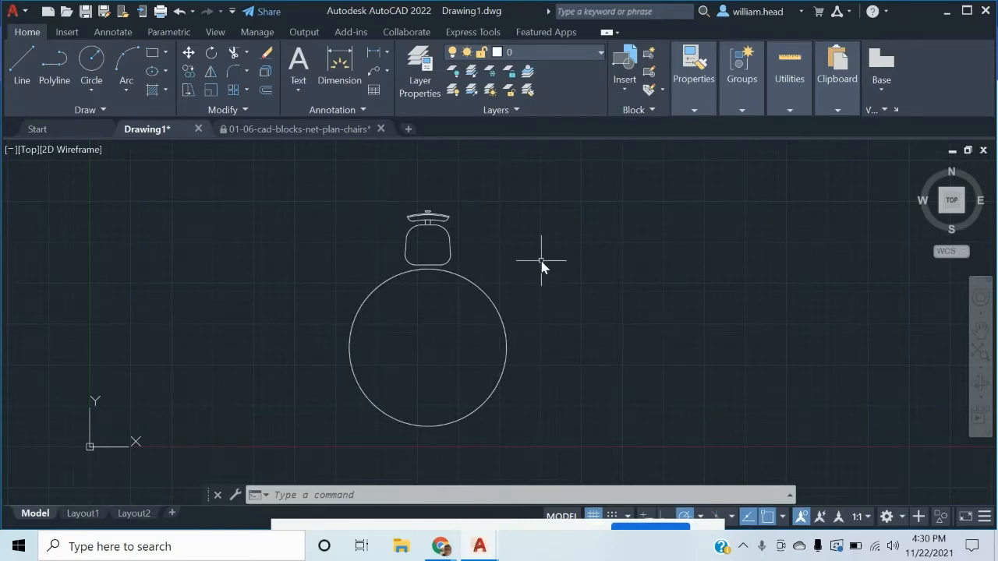
{"action": "type", "text": "ar"}
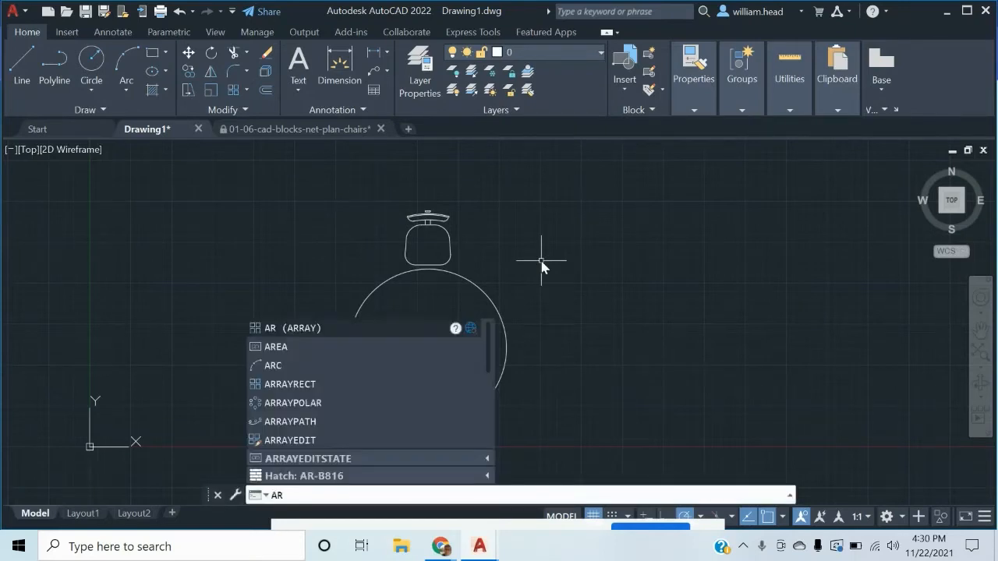
{"action": "left_click", "coordinate": [309, 327]}
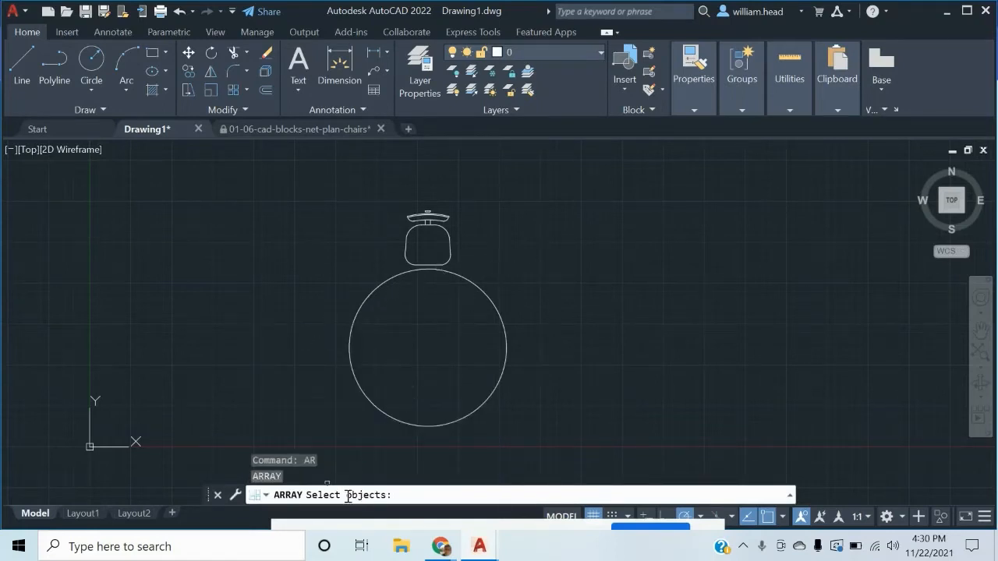
{"action": "left_click", "coordinate": [449, 247]}
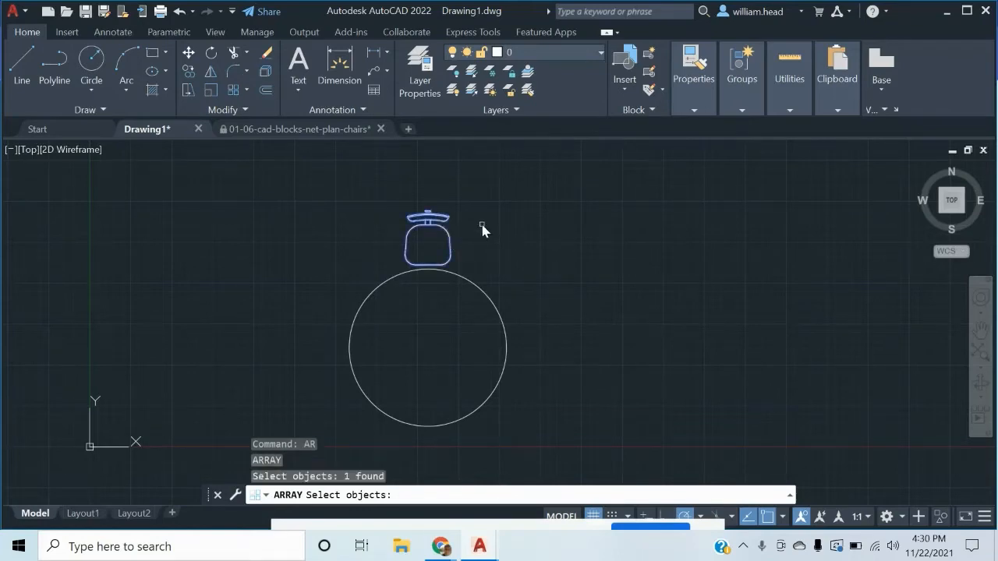
{"action": "key", "text": "Return"}
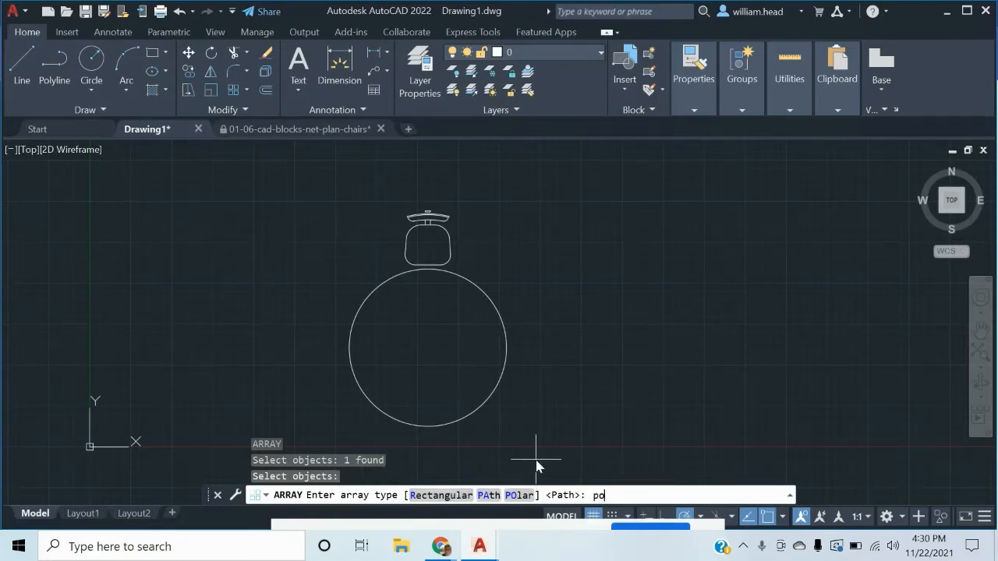
{"action": "key", "text": "Return"}
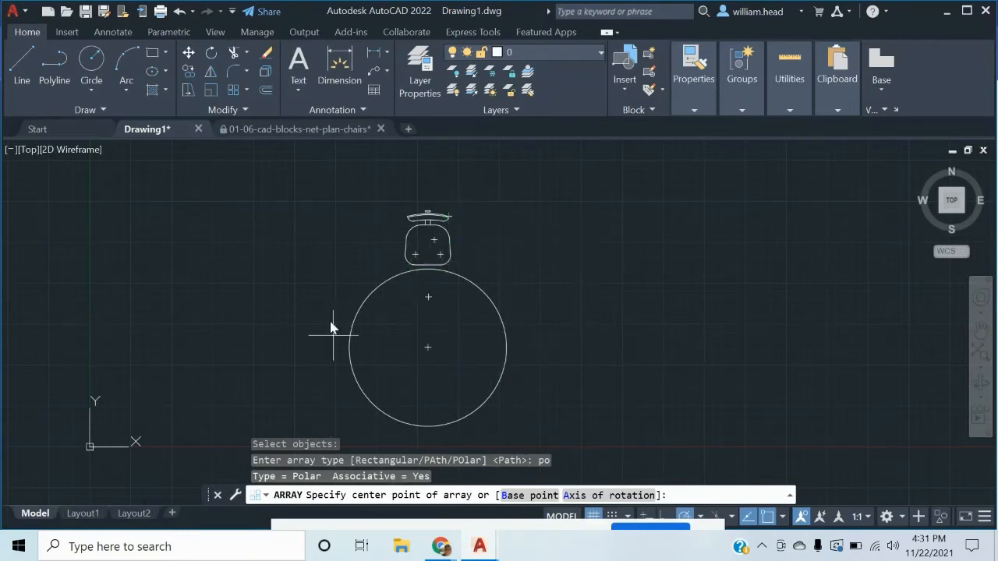
{"action": "left_click", "coordinate": [431, 347]}
Try 10 items in the polar chair array, settle on 5 items and finish the array
{"action": "middle_click_drag", "start_coordinate": [434, 350], "coordinate": [423, 279]}
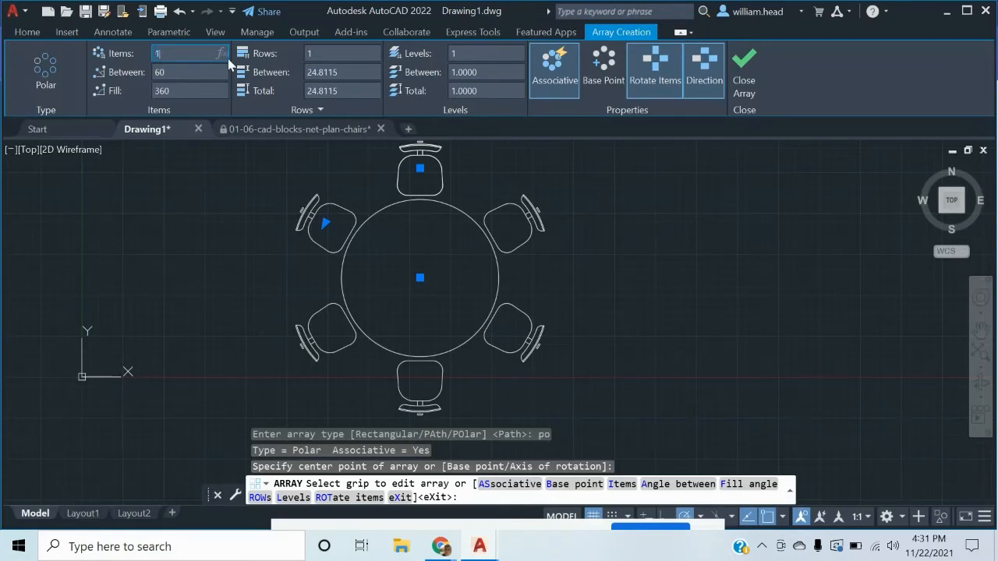
{"action": "key", "text": "Return"}
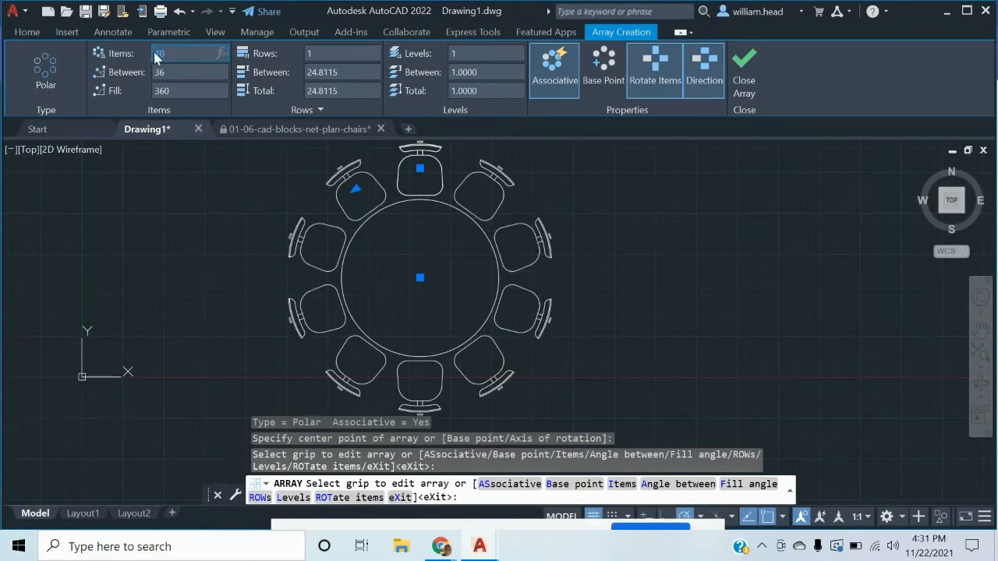
{"action": "type", "text": "5"}
{"action": "key", "text": "Return"}
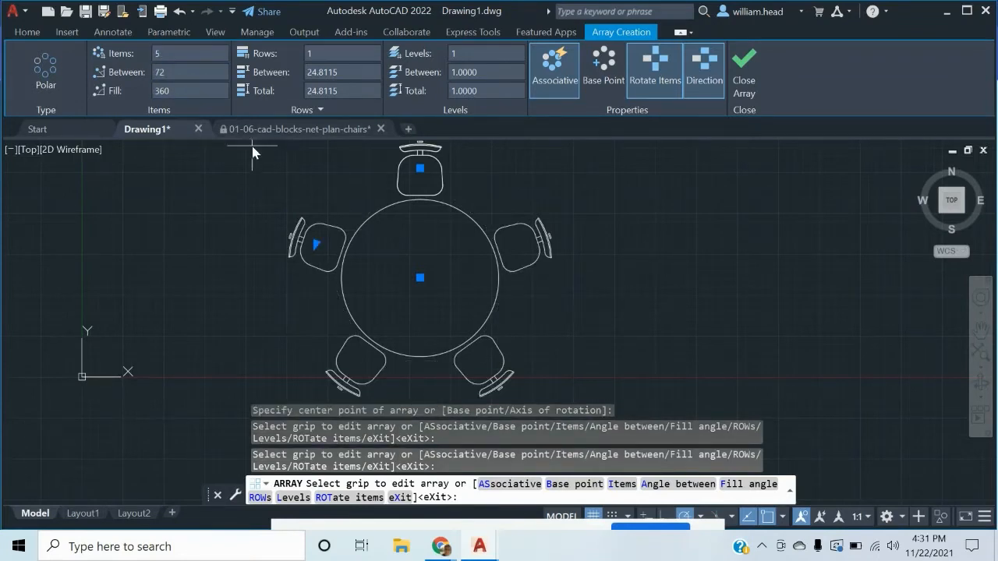
{"action": "key", "text": "Return"}
Create a rectangular array of the table and its five chairs with 4 columns and 3 rows
{"action": "middle_click_drag", "start_coordinate": [507, 272], "coordinate": [398, 269]}
{"action": "scroll", "coordinate": [398, 269], "scroll_direction": "down", "scroll_amount": 2}
{"action": "middle_click_drag", "start_coordinate": [463, 268], "coordinate": [429, 270]}
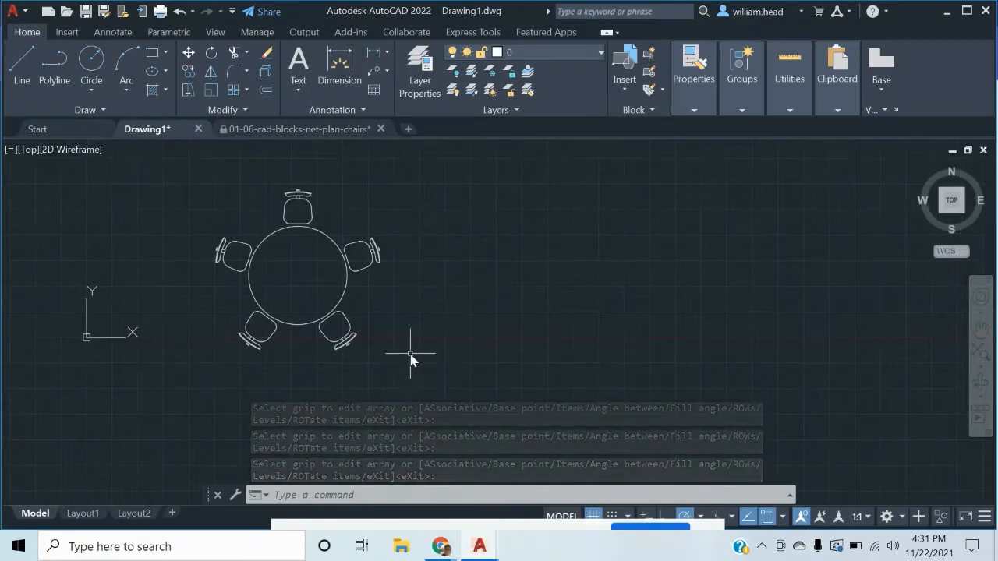
{"action": "middle_click_drag", "start_coordinate": [428, 312], "coordinate": [390, 314]}
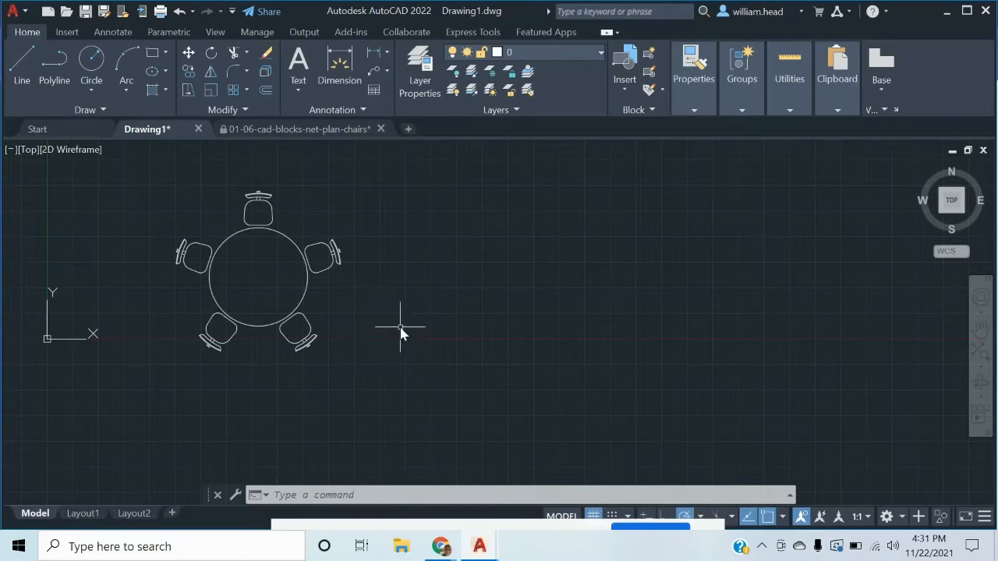
{"action": "mouse_move", "coordinate": [399, 327]}
{"action": "middle_mouse_down"}
{"action": "mouse_move", "coordinate": [421, 330]}
{"action": "mouse_move", "coordinate": [437, 350]}
{"action": "mouse_move", "coordinate": [427, 372]}
{"action": "mouse_move", "coordinate": [465, 329]}
{"action": "middle_mouse_up"}
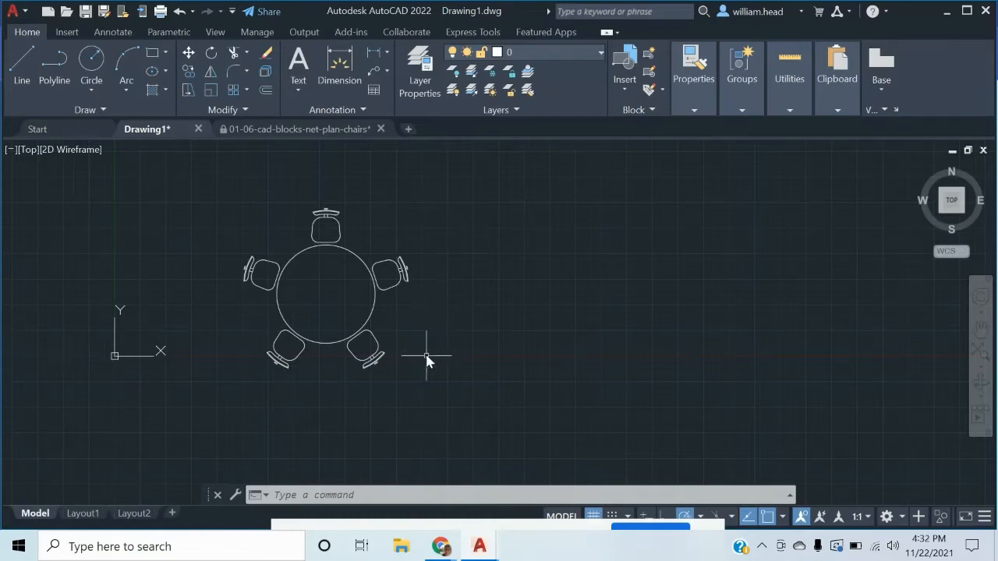
{"action": "middle_click_drag", "start_coordinate": [428, 337], "coordinate": [418, 357]}
{"action": "left_click", "coordinate": [455, 388]}
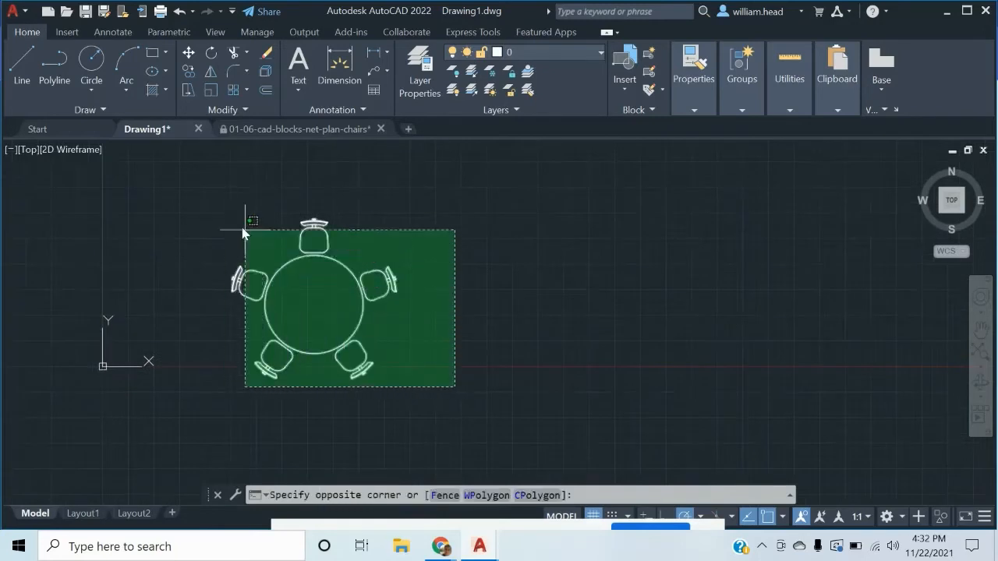
{"action": "left_click", "coordinate": [225, 210]}
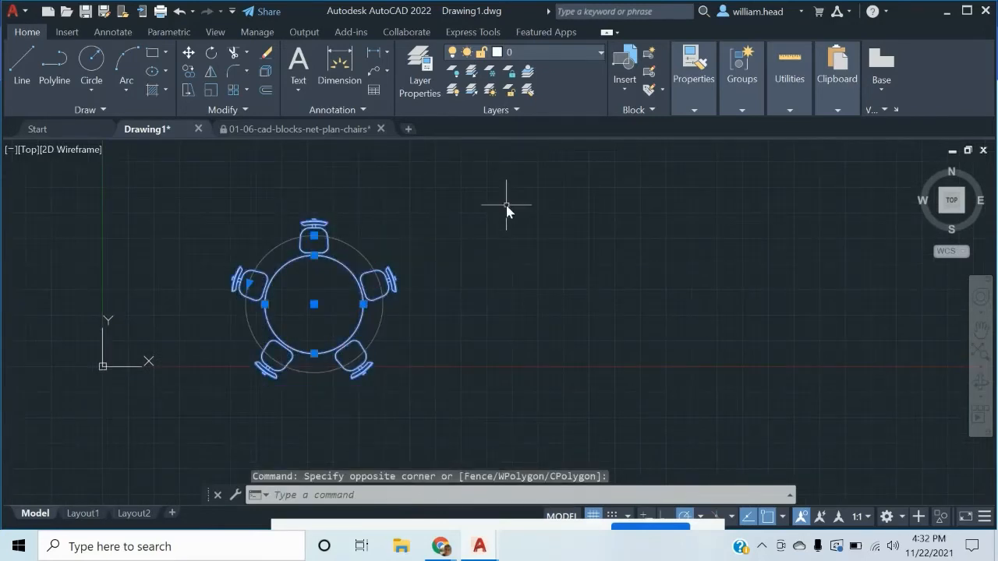
{"action": "type", "text": "ar"}
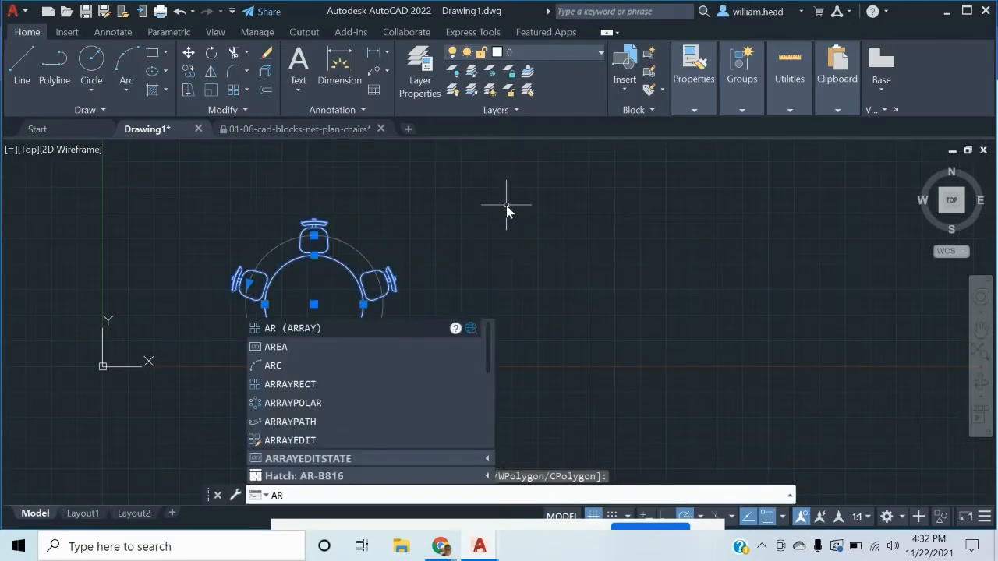
{"action": "key", "text": "Return"}
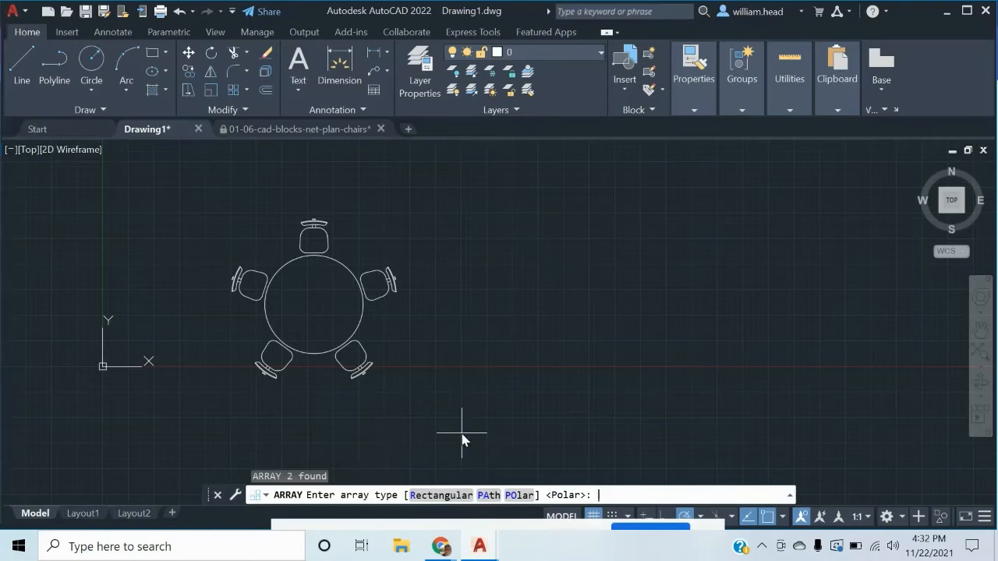
{"action": "type", "text": "r"}
{"action": "key", "text": "Return"}
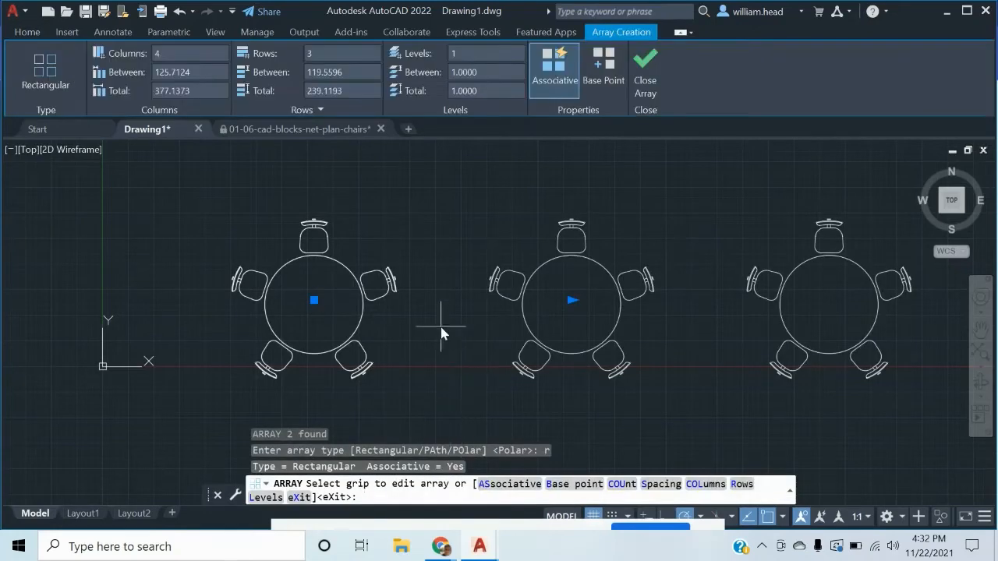
Tighten the rectangular array to a column spacing of about 100.2 and a row spacing of about 97.5
{"action": "scroll", "coordinate": [434, 332], "scroll_direction": "down", "scroll_amount": 5}
{"action": "scroll", "coordinate": [425, 333], "scroll_direction": "up", "scroll_amount": 2}
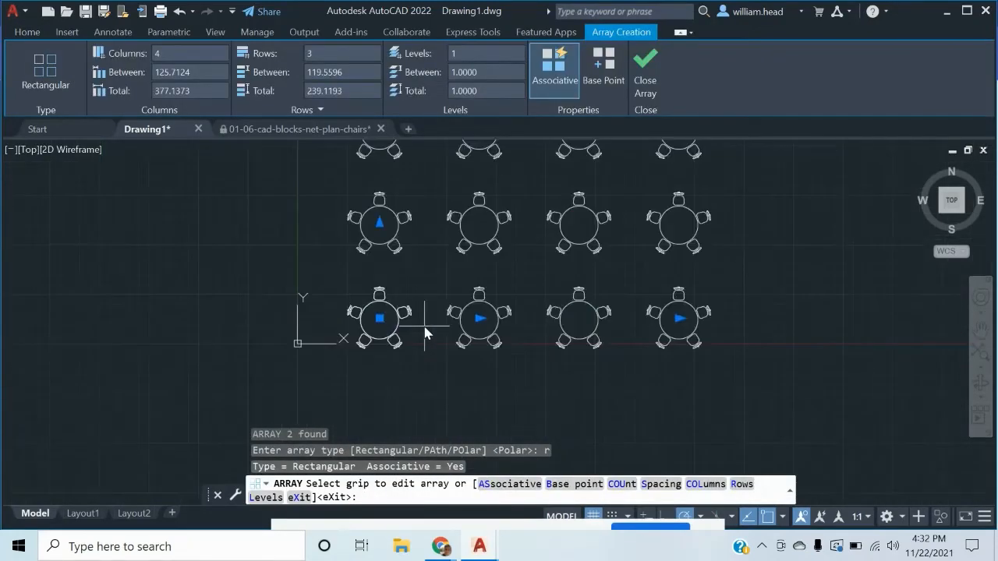
{"action": "middle_click_drag", "start_coordinate": [423, 331], "coordinate": [395, 397]}
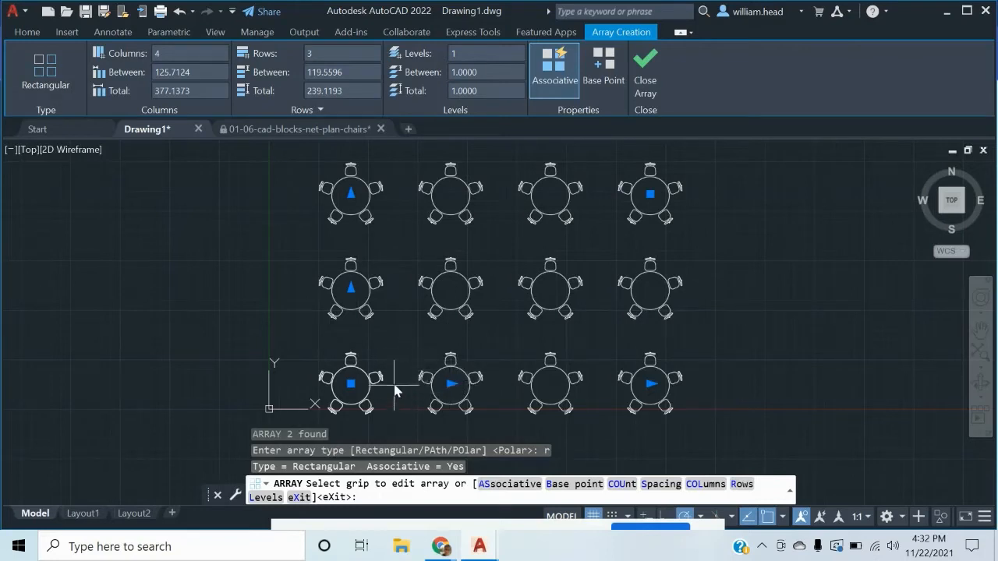
{"action": "left_click", "coordinate": [450, 386]}
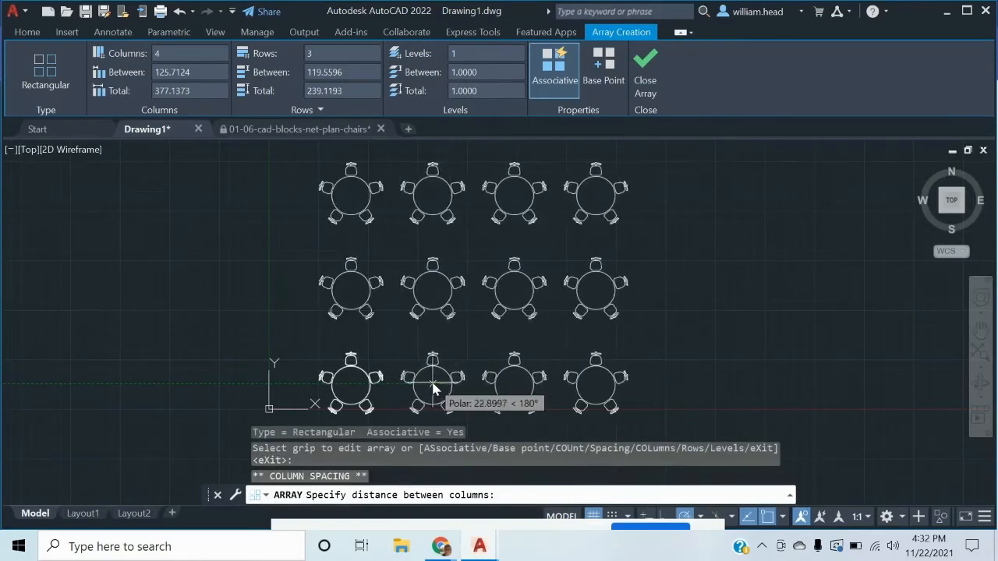
{"action": "left_click", "coordinate": [431, 388]}
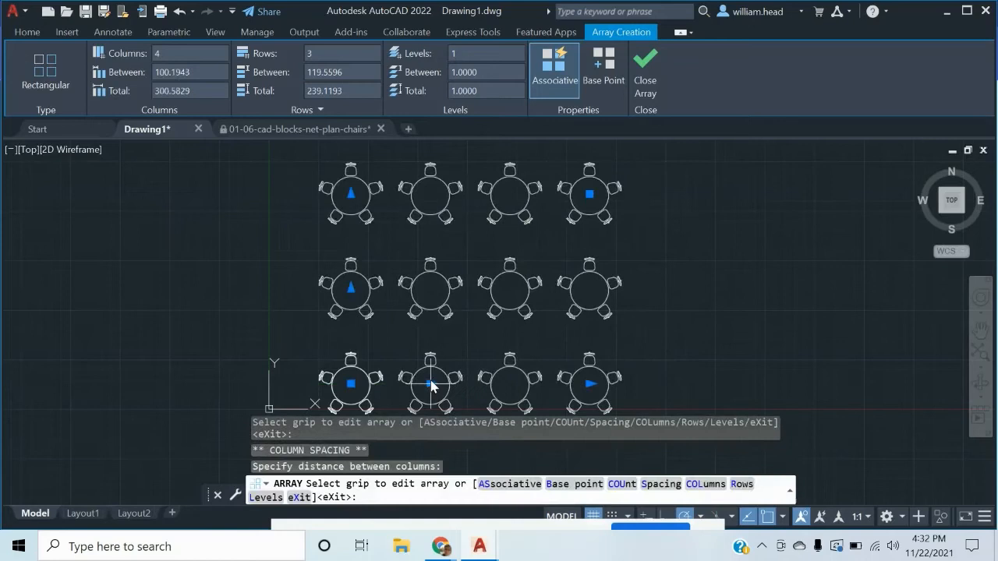
{"action": "left_click", "coordinate": [351, 290]}
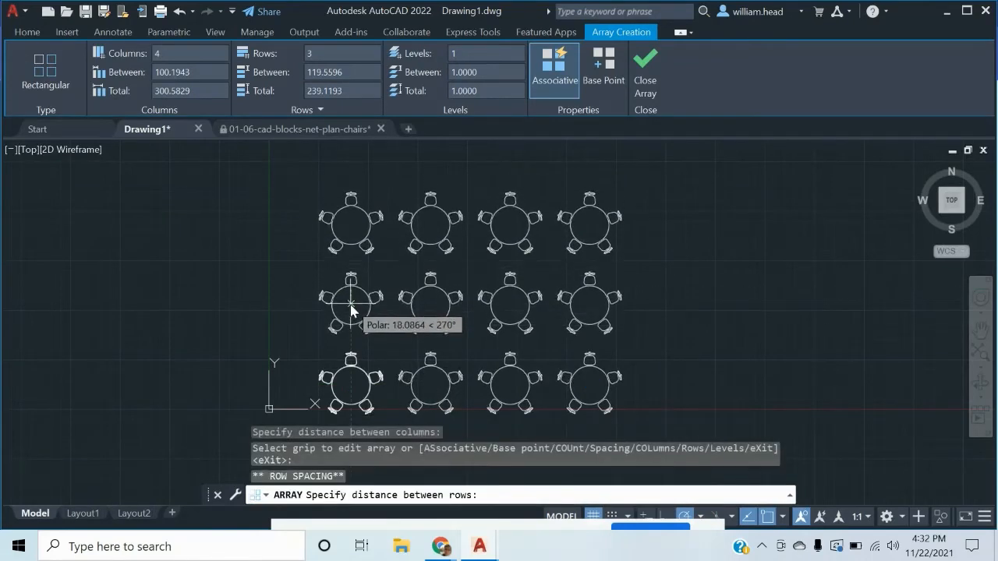
{"action": "left_click", "coordinate": [351, 307]}
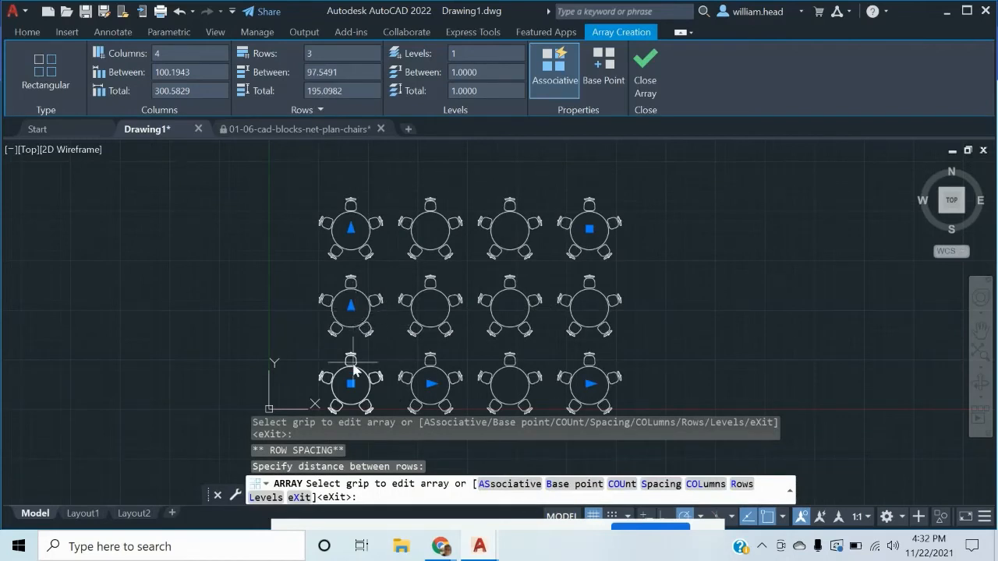
Set both the row spacing and the column spacing of the rectangular table array to 90
{"action": "left_click", "coordinate": [351, 306]}
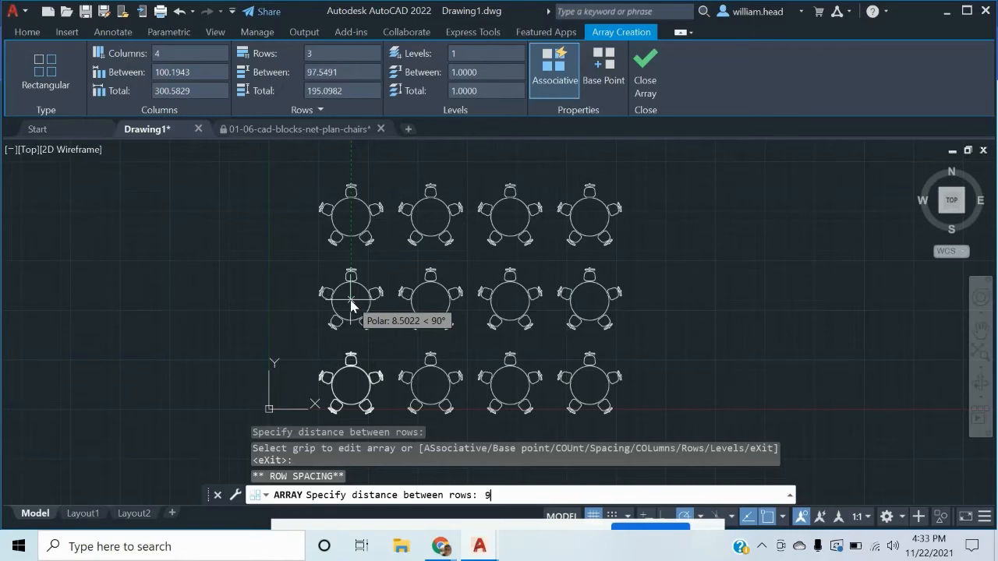
{"action": "key", "text": "Return"}
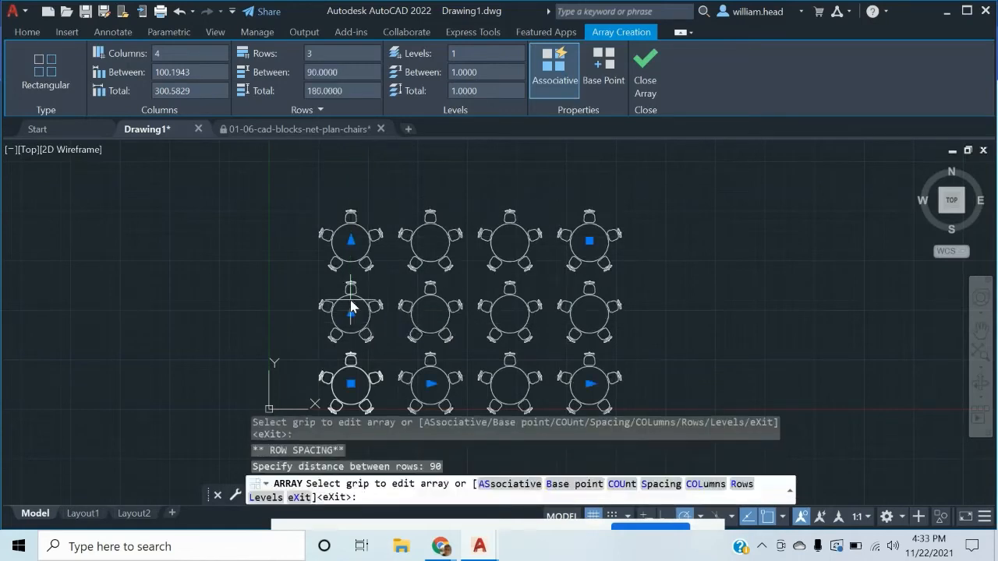
{"action": "left_click", "coordinate": [431, 384]}
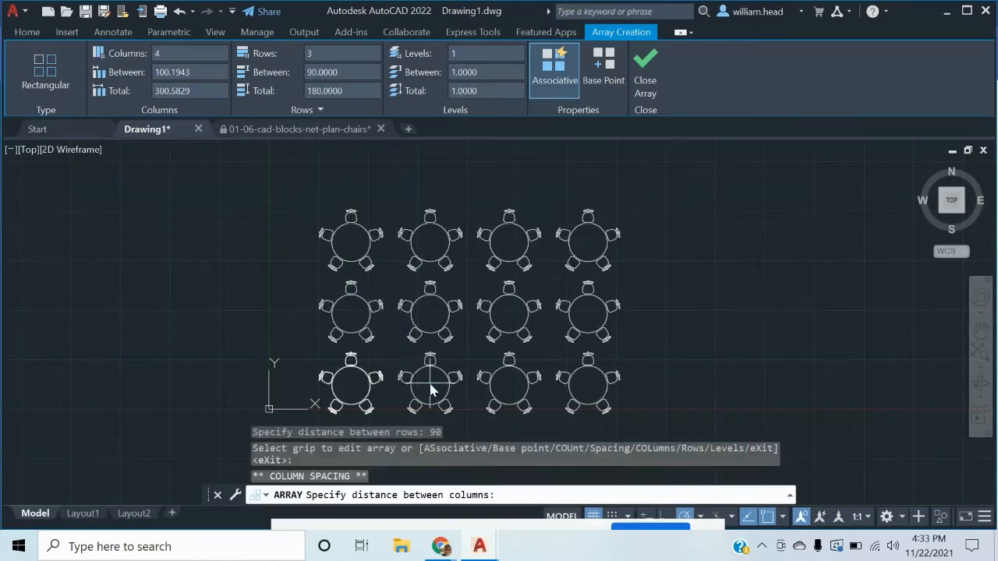
{"action": "key", "text": "Return"}
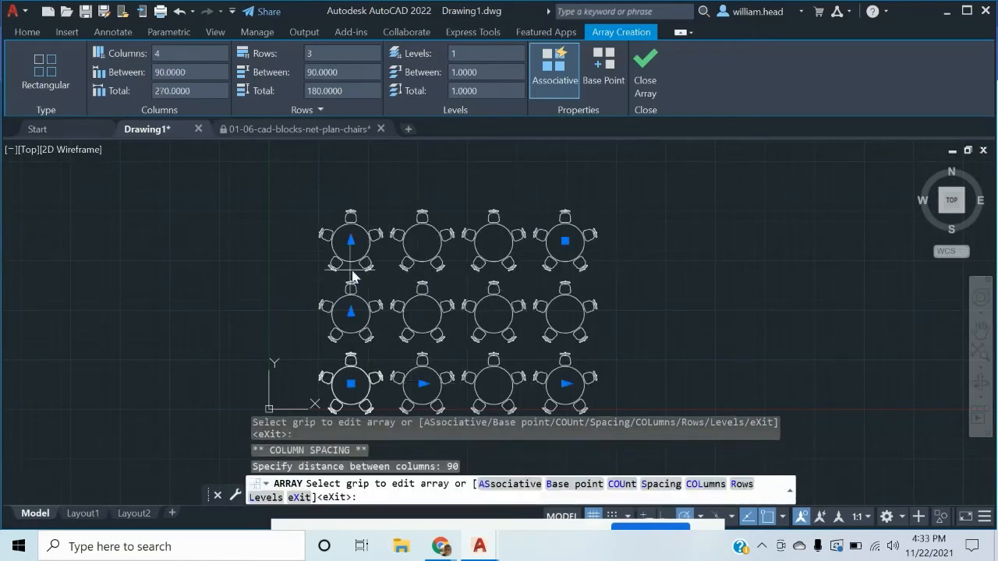
Expand the rectangular table array to 5 columns and 6 rows and finish the array
{"action": "scroll", "coordinate": [597, 254], "scroll_direction": "down", "scroll_amount": 2}
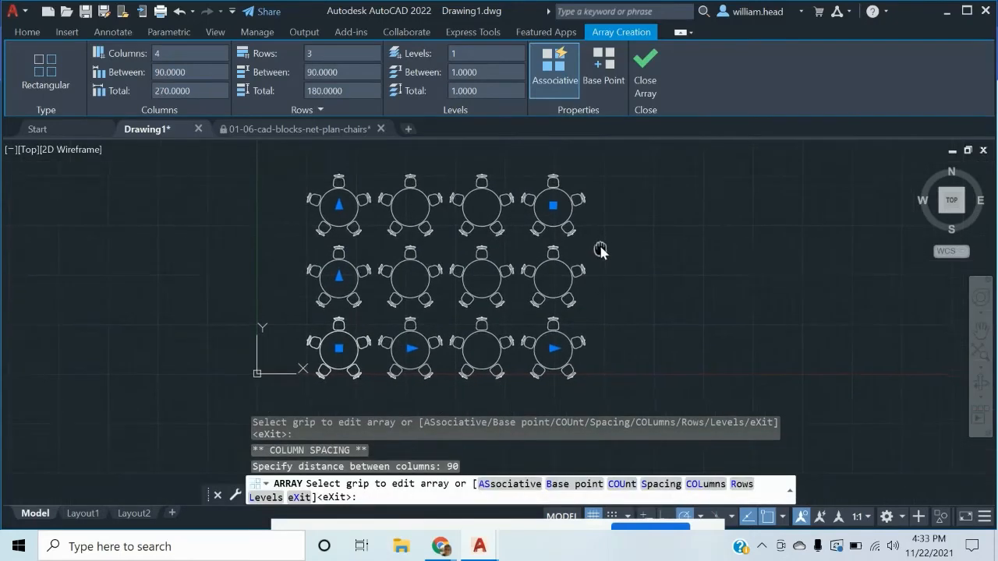
{"action": "scroll", "coordinate": [534, 268], "scroll_direction": "up", "scroll_amount": 2}
{"action": "middle_click_drag", "start_coordinate": [519, 238], "coordinate": [527, 265]}
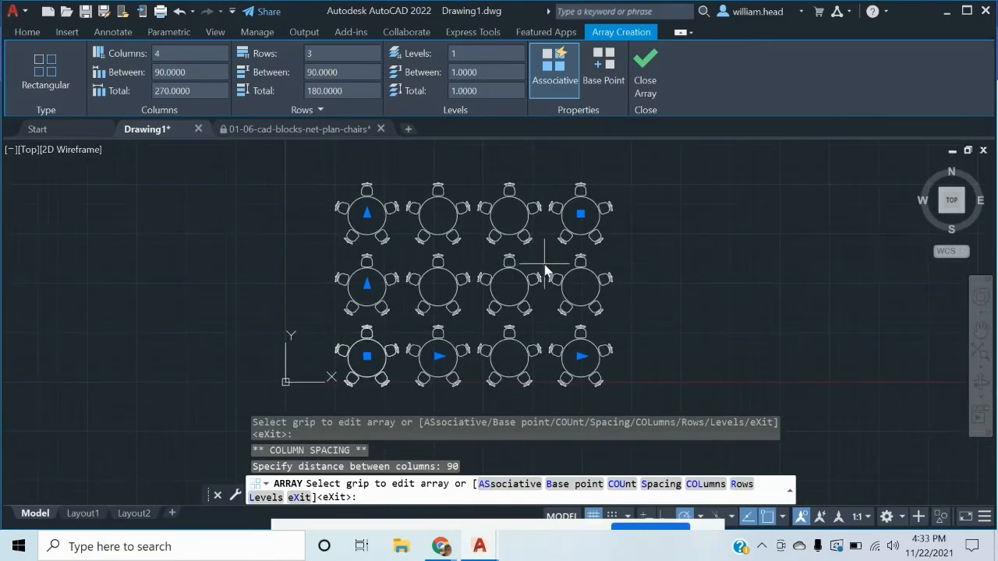
{"action": "mouse_move", "coordinate": [540, 258]}
{"action": "middle_mouse_down"}
{"action": "mouse_move", "coordinate": [509, 281]}
{"action": "mouse_move", "coordinate": [506, 264]}
{"action": "middle_mouse_up"}
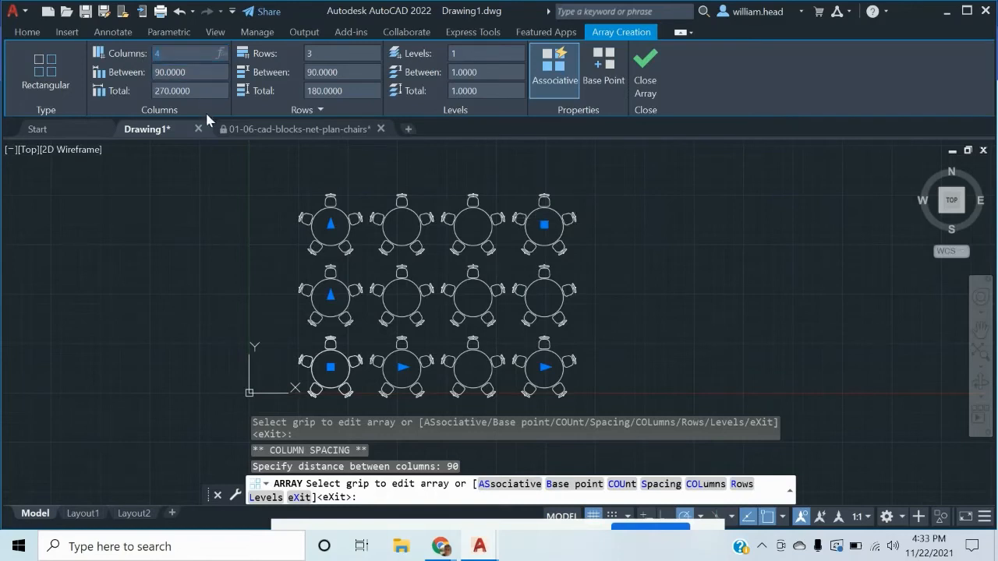
{"action": "type", "text": "5"}
{"action": "key", "text": "Return"}
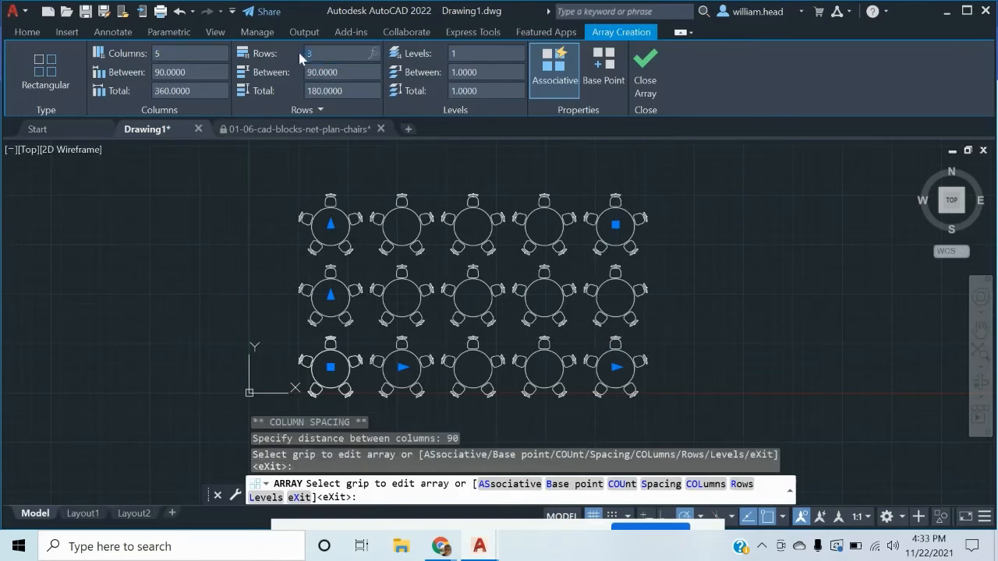
{"action": "left_click", "coordinate": [299, 52]}
{"action": "type", "text": "6"}
{"action": "key", "text": "Return"}
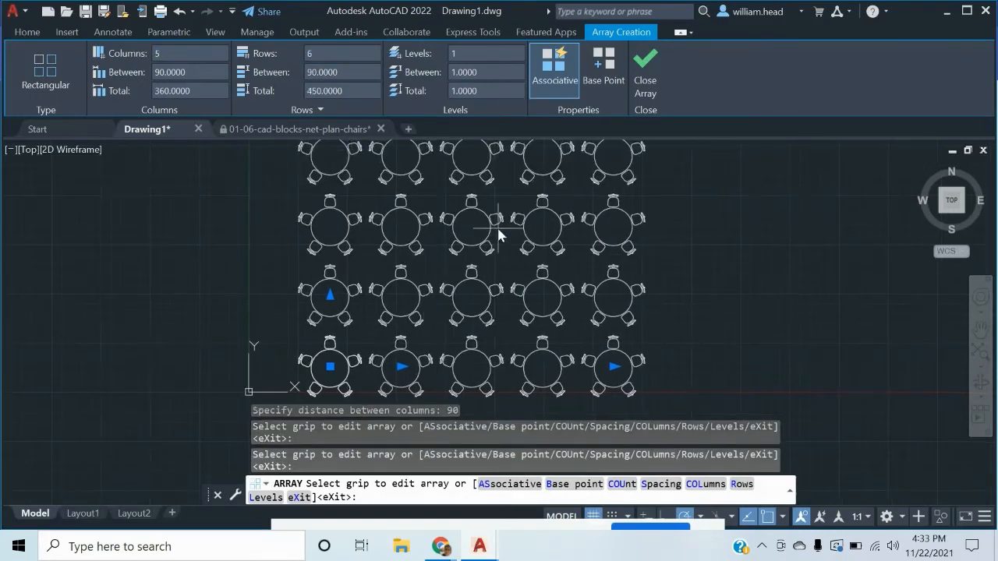
{"action": "scroll", "coordinate": [497, 230], "scroll_direction": "down", "scroll_amount": 2}
{"action": "mouse_move", "coordinate": [497, 234]}
{"action": "middle_mouse_down"}
{"action": "mouse_move", "coordinate": [491, 304]}
{"action": "mouse_move", "coordinate": [492, 291]}
{"action": "middle_mouse_up"}
{"action": "scroll", "coordinate": [489, 273], "scroll_direction": "up", "scroll_amount": 2}
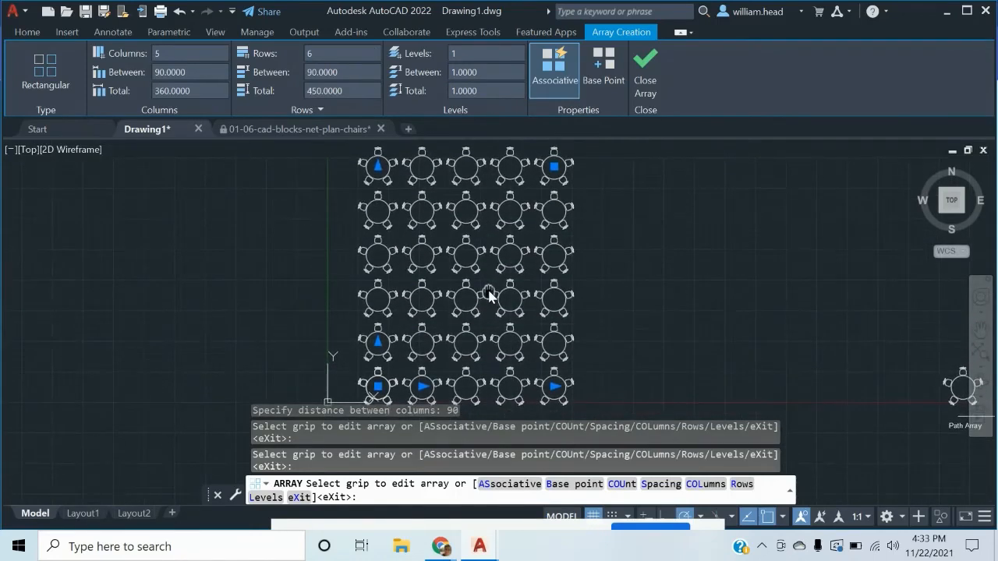
{"action": "middle_click_drag", "start_coordinate": [544, 265], "coordinate": [515, 262]}
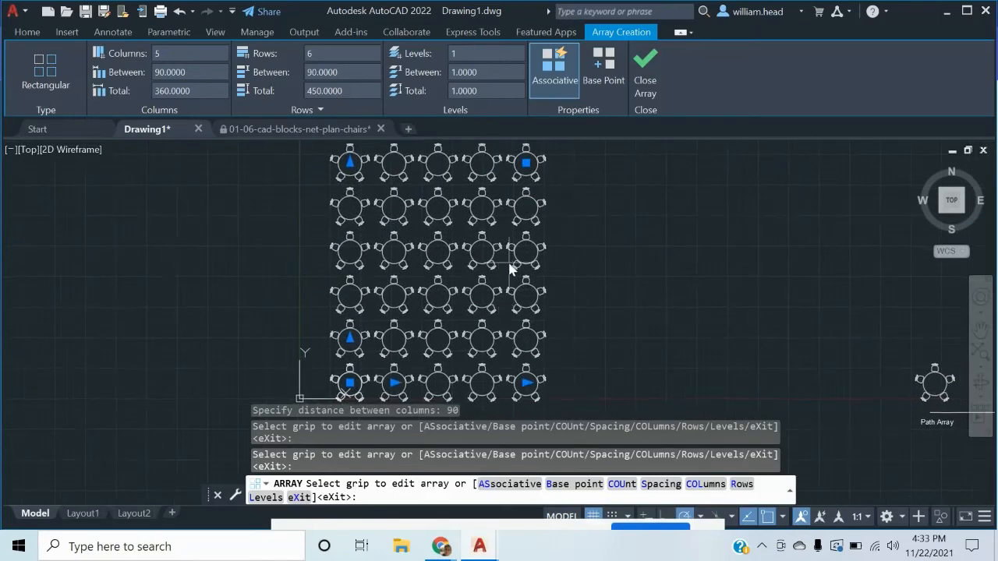
{"action": "key", "text": "Return"}
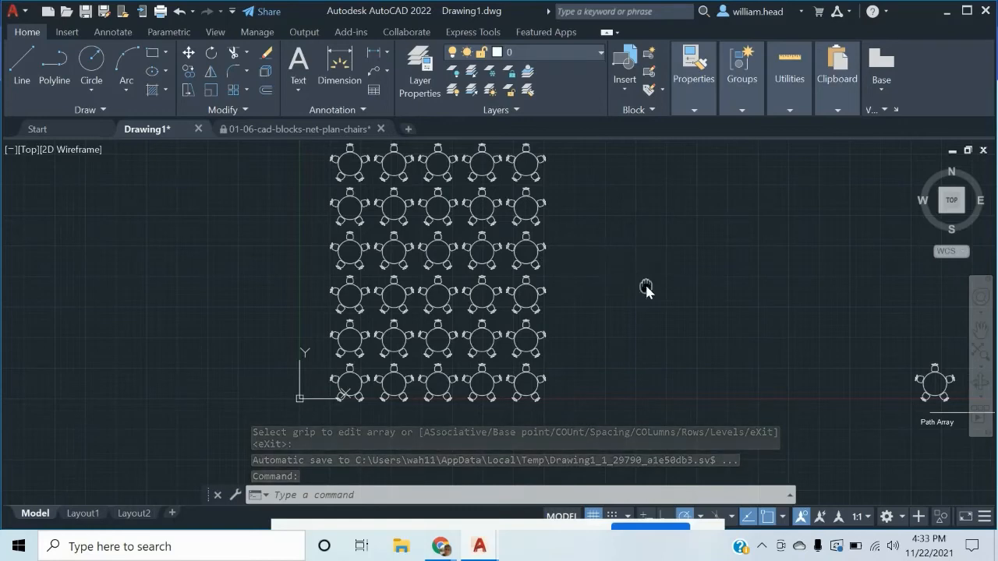
Create a path array of the separate table with five chairs, using the long bent polyline beneath it as the path
{"action": "middle_click_drag", "start_coordinate": [645, 289], "coordinate": [328, 241]}
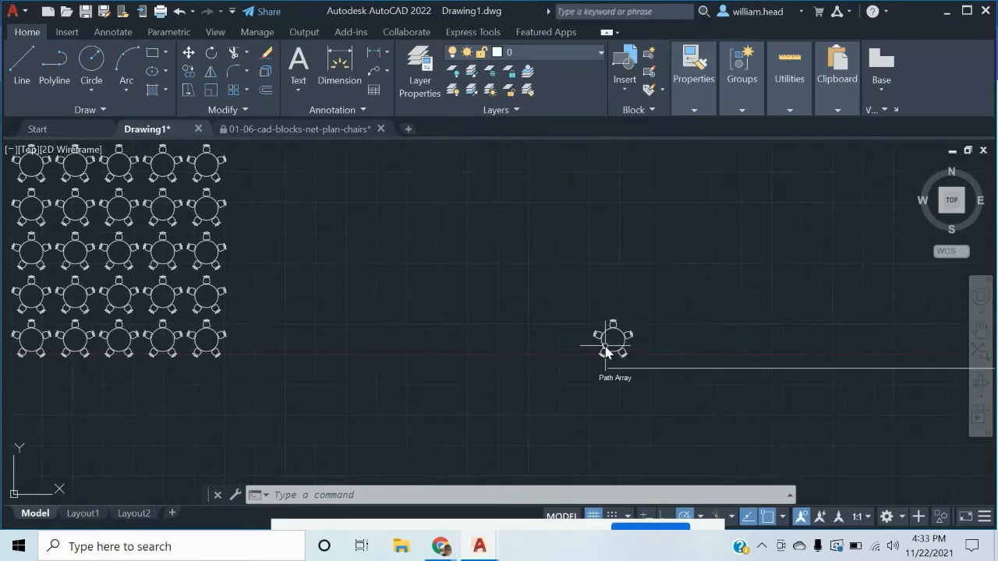
{"action": "scroll", "coordinate": [604, 345], "scroll_direction": "up", "scroll_amount": 1}
{"action": "middle_click_drag", "start_coordinate": [646, 346], "coordinate": [521, 321]}
{"action": "scroll", "coordinate": [520, 321], "scroll_direction": "up", "scroll_amount": 1}
{"action": "scroll", "coordinate": [519, 322], "scroll_direction": "down", "scroll_amount": 2}
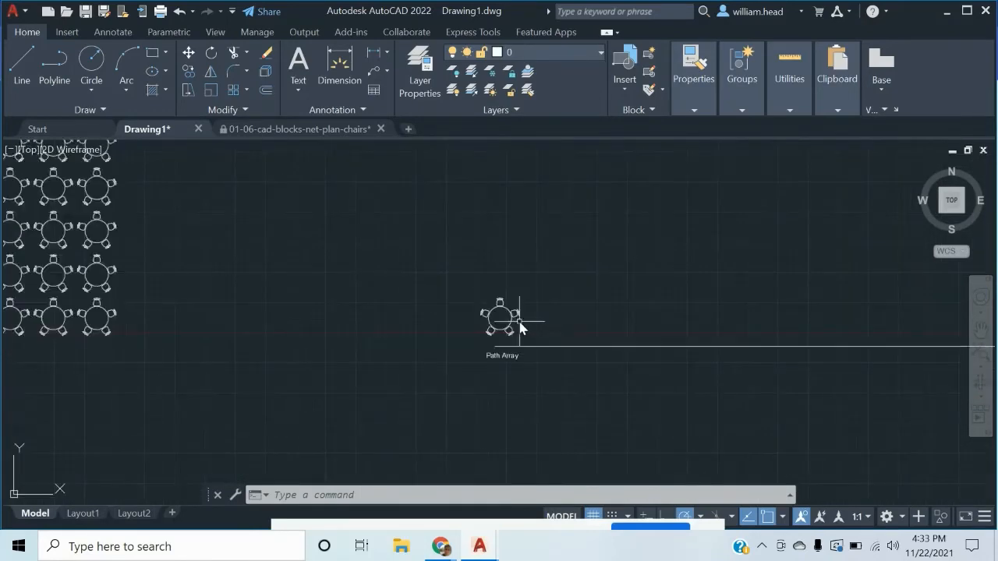
{"action": "scroll", "coordinate": [519, 321], "scroll_direction": "up", "scroll_amount": 3}
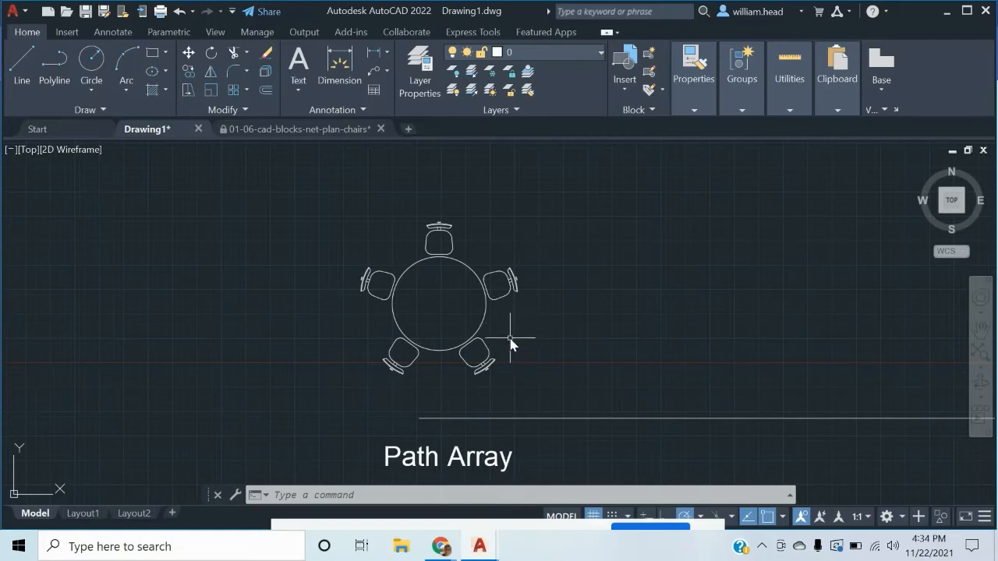
{"action": "scroll", "coordinate": [510, 341], "scroll_direction": "down", "scroll_amount": 5}
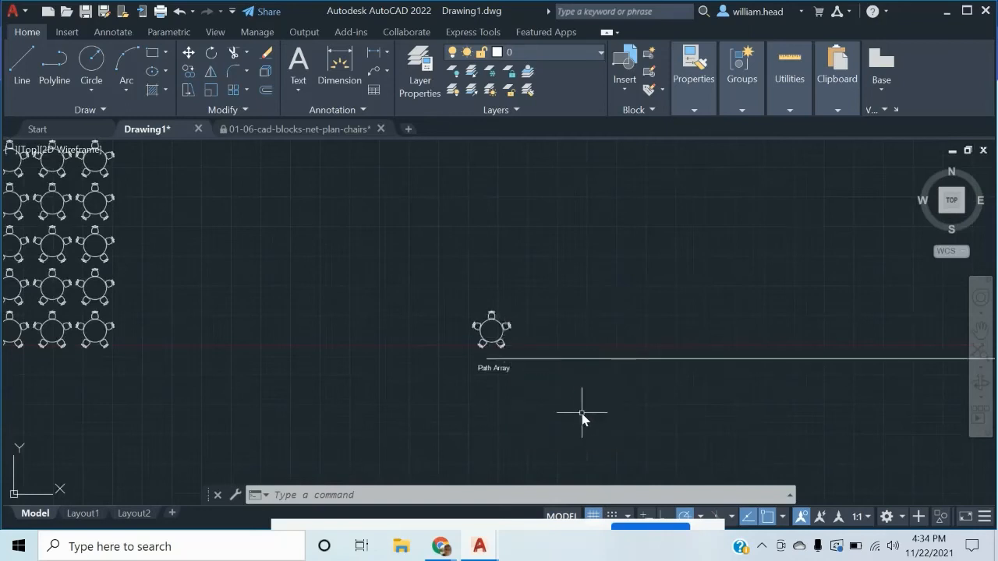
{"action": "type", "text": "p"}
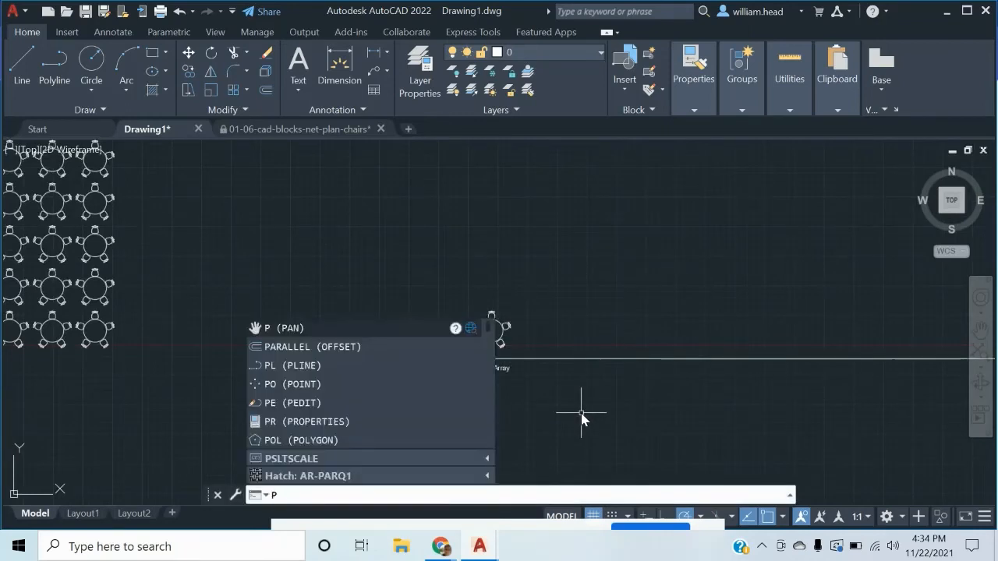
{"action": "key", "text": "Escape"}
{"action": "left_click", "coordinate": [478, 332]}
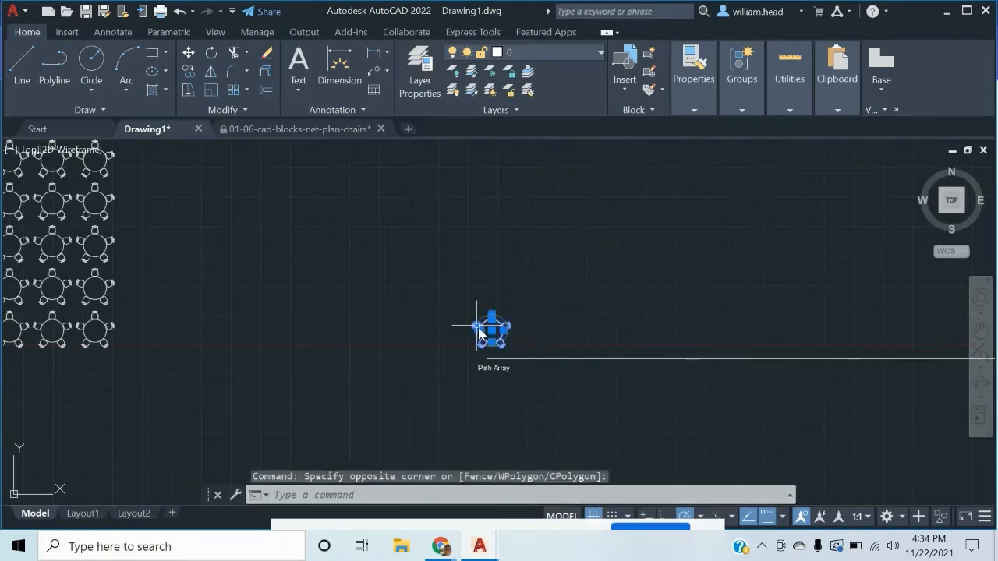
{"action": "type", "text": "ar"}
{"action": "key", "text": "Return"}
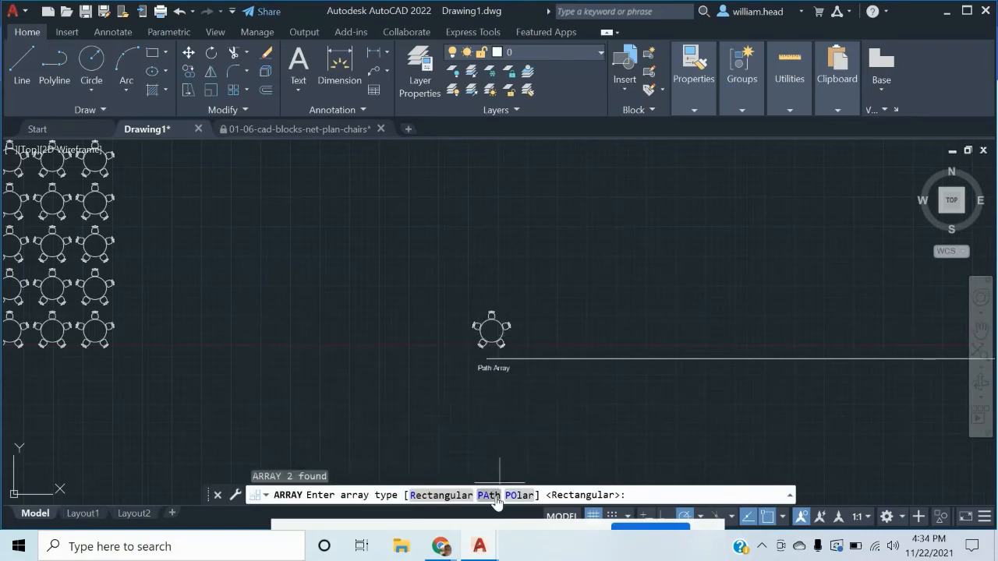
{"action": "type", "text": "pa"}
{"action": "key", "text": "Return"}
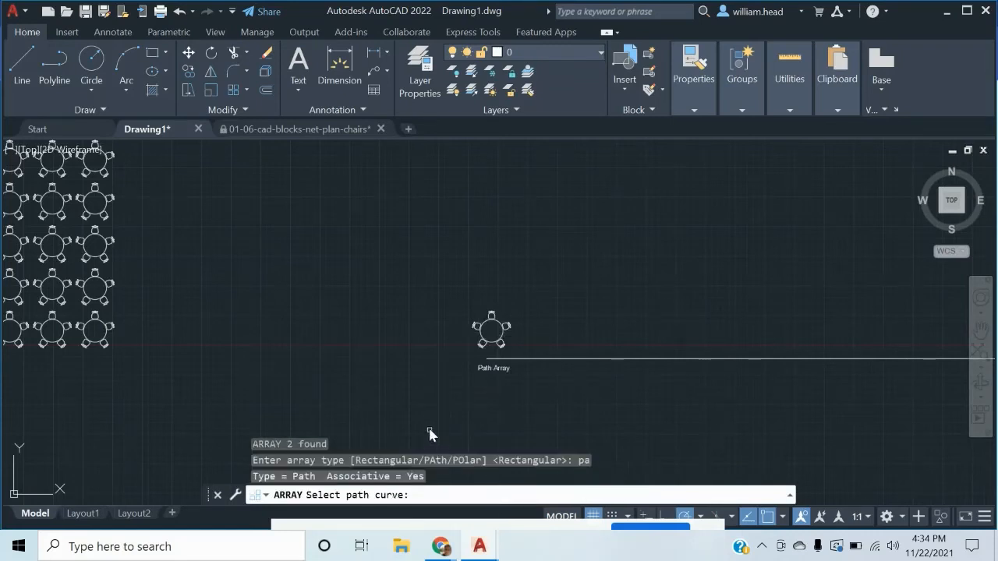
{"action": "middle_click_drag", "start_coordinate": [419, 410], "coordinate": [218, 379]}
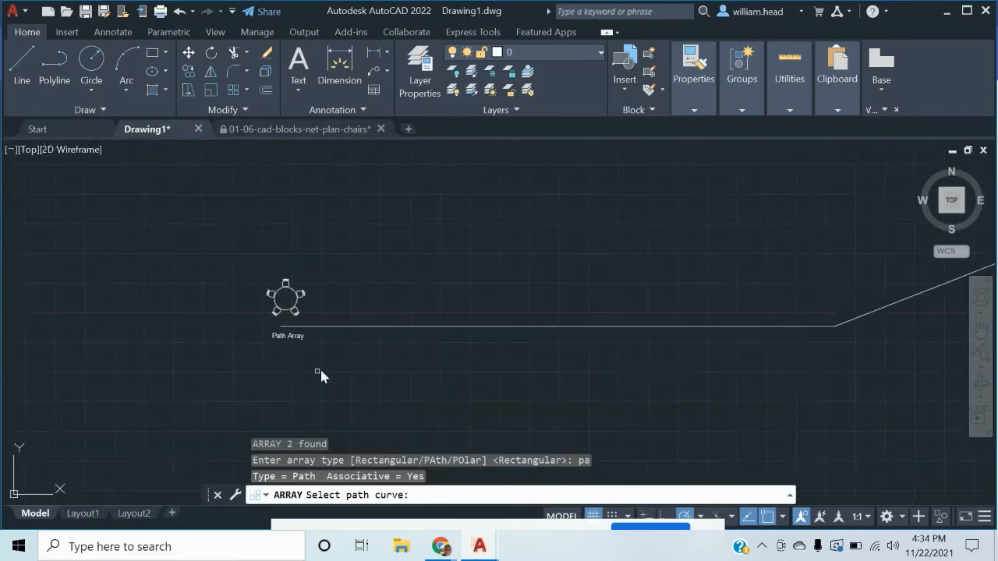
{"action": "scroll", "coordinate": [358, 334], "scroll_direction": "down", "scroll_amount": 3}
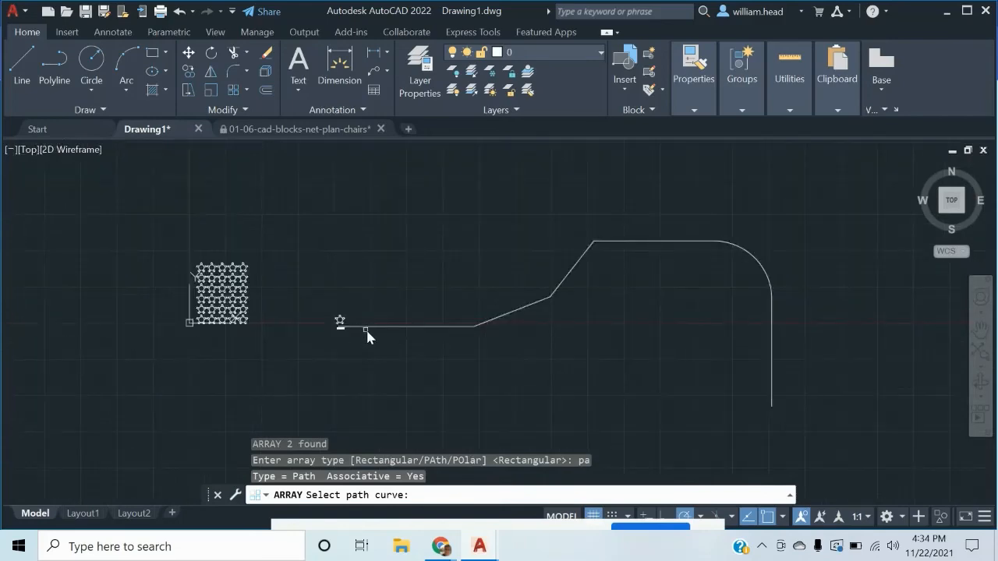
{"action": "left_click", "coordinate": [376, 328]}
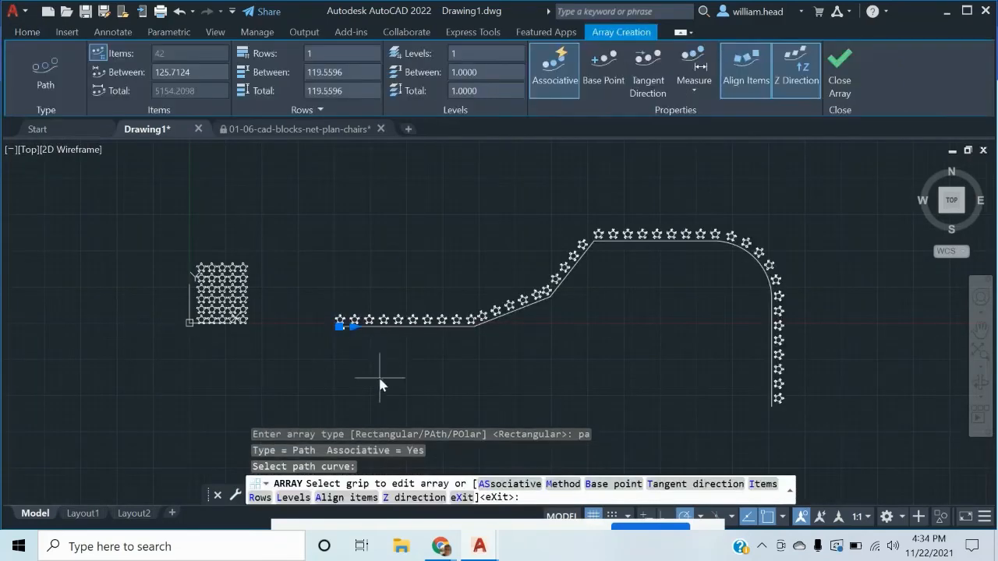
Examine how the arrayed tables follow and rotate along the straight, angled and curved parts of the path
{"action": "scroll", "coordinate": [349, 325], "scroll_direction": "up", "scroll_amount": 2}
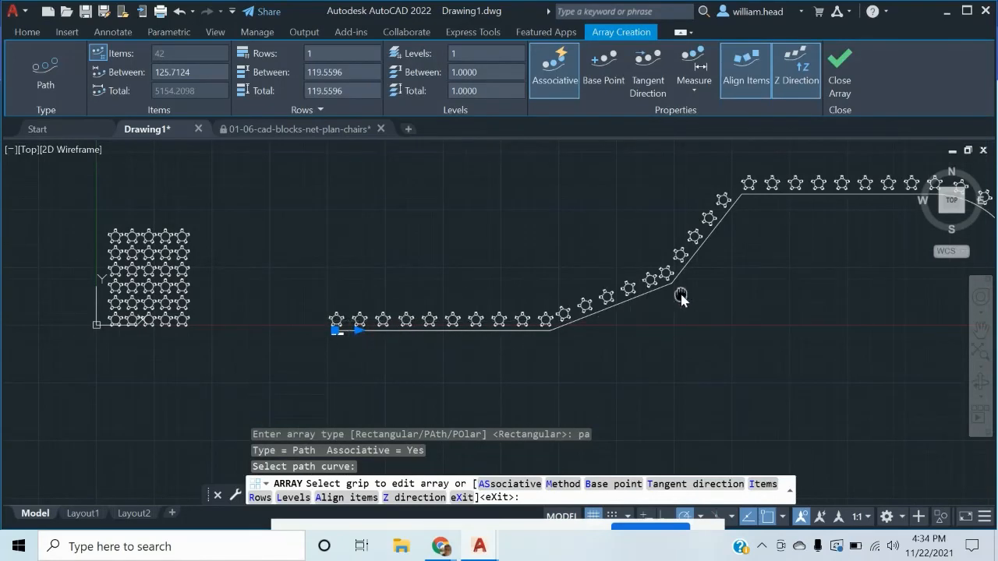
{"action": "middle_click_drag", "start_coordinate": [675, 296], "coordinate": [483, 303]}
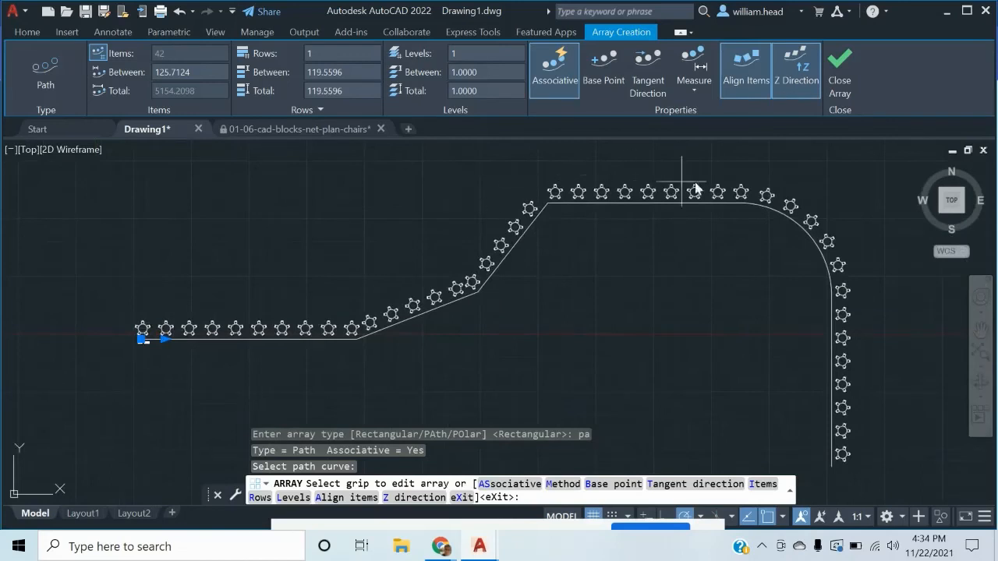
{"action": "middle_click_drag", "start_coordinate": [271, 339], "coordinate": [331, 337]}
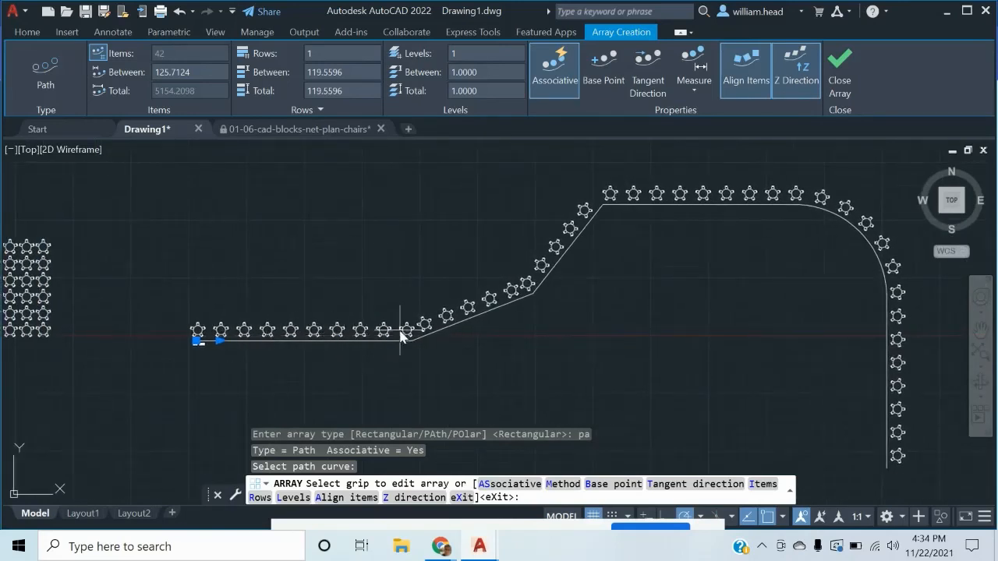
{"action": "scroll", "coordinate": [405, 335], "scroll_direction": "up", "scroll_amount": 2}
{"action": "scroll", "coordinate": [406, 334], "scroll_direction": "down", "scroll_amount": 2}
{"action": "scroll", "coordinate": [409, 336], "scroll_direction": "up", "scroll_amount": 6}
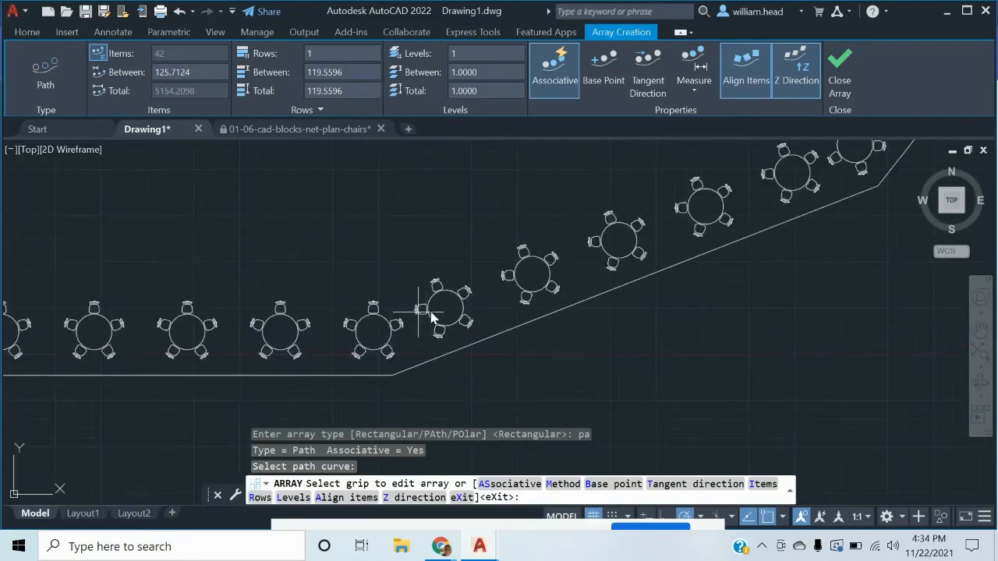
{"action": "scroll", "coordinate": [458, 329], "scroll_direction": "down", "scroll_amount": 4}
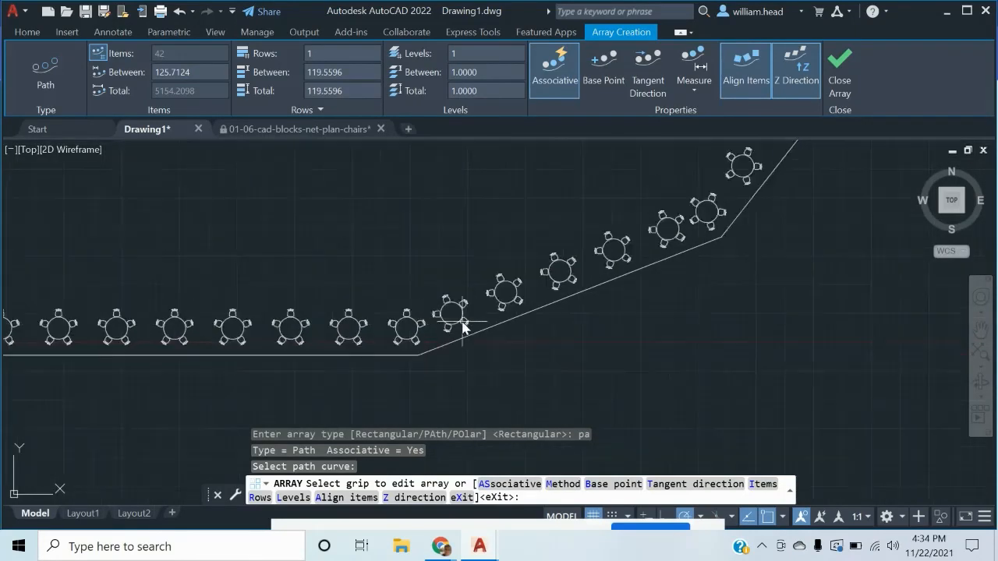
{"action": "mouse_move", "coordinate": [463, 327]}
{"action": "middle_mouse_down"}
{"action": "mouse_move", "coordinate": [439, 329]}
{"action": "mouse_move", "coordinate": [517, 329]}
{"action": "middle_mouse_up"}
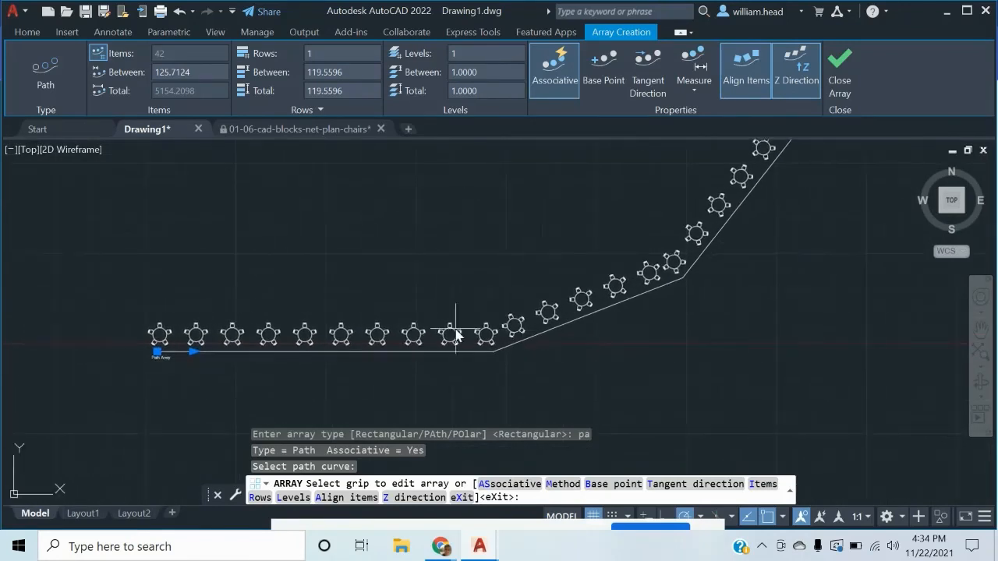
{"action": "mouse_move", "coordinate": [457, 334]}
{"action": "middle_mouse_down"}
{"action": "mouse_move", "coordinate": [524, 293]}
{"action": "mouse_move", "coordinate": [504, 287]}
{"action": "middle_mouse_up"}
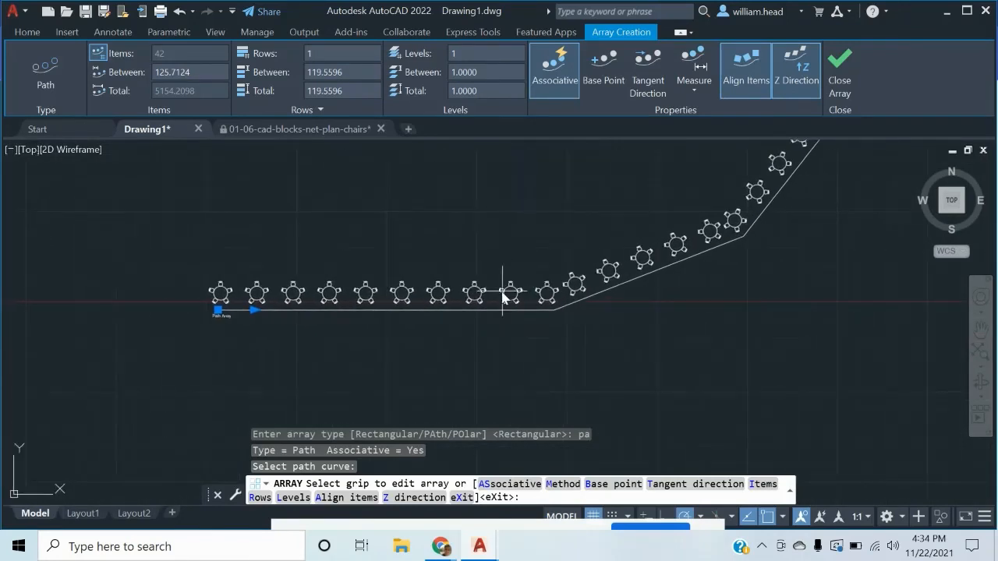
Try wider item spacings of about 190.2 and about 244.4 for the tables along the path
{"action": "left_click", "coordinate": [253, 311]}
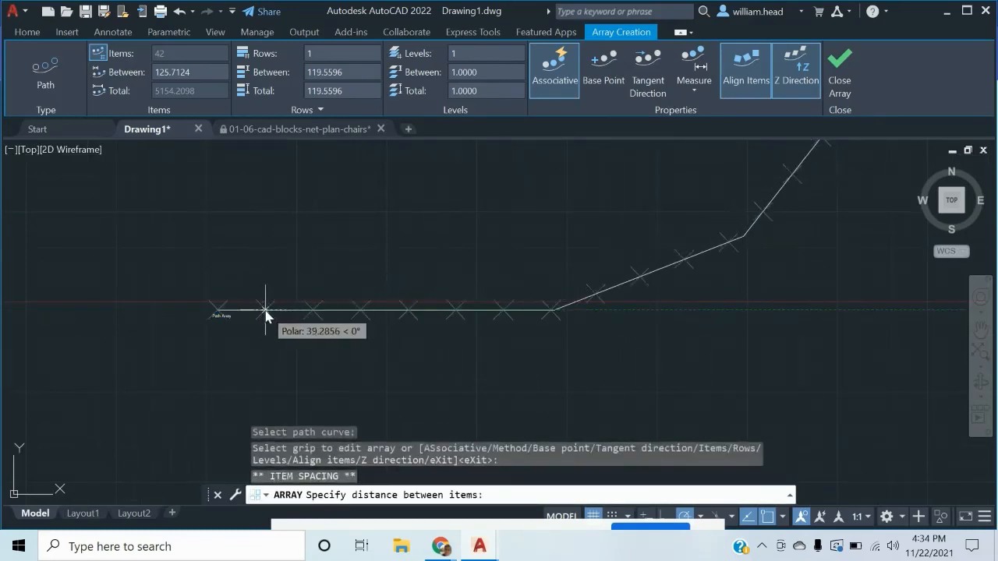
{"action": "left_click", "coordinate": [272, 313]}
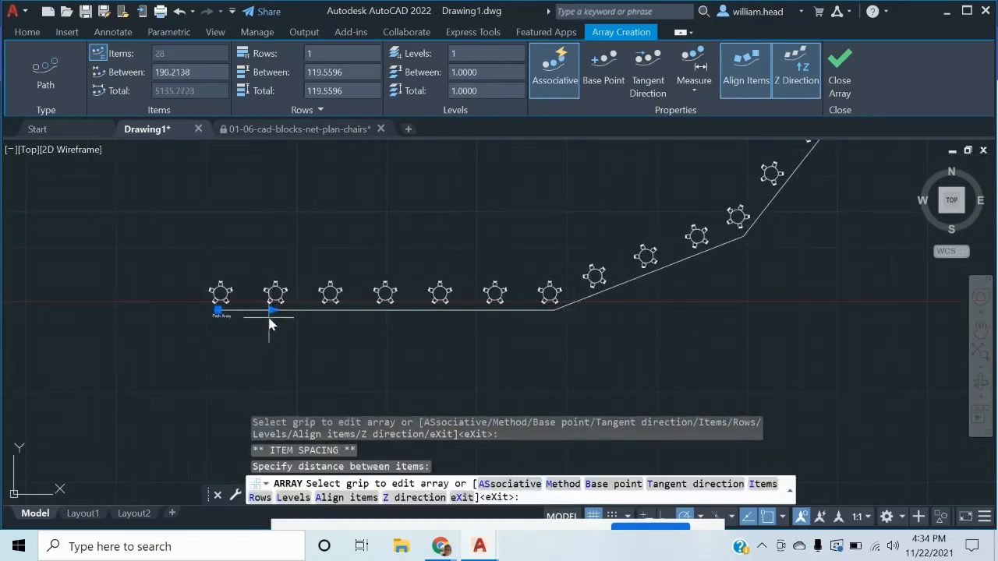
{"action": "left_click", "coordinate": [272, 313]}
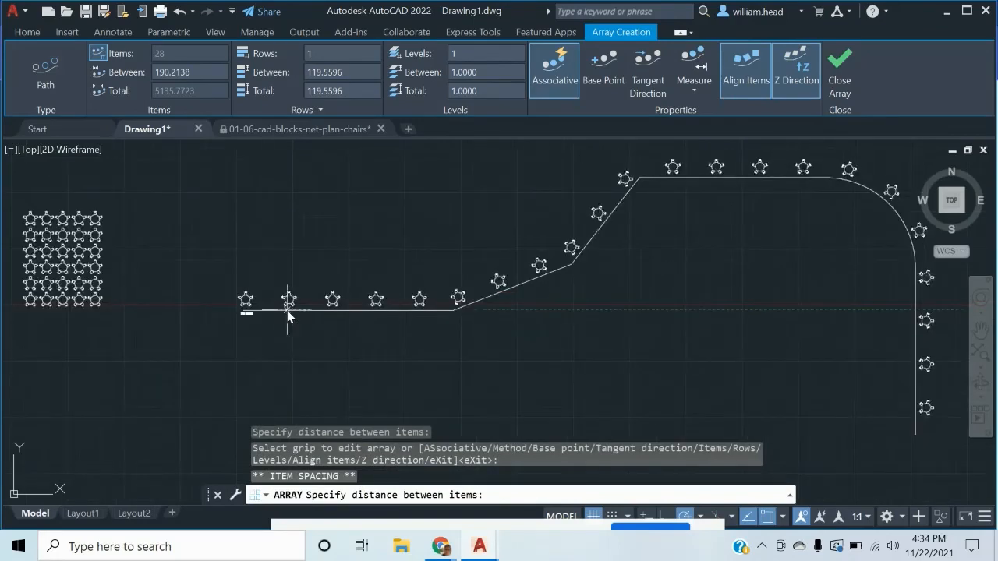
{"action": "scroll", "coordinate": [287, 313], "scroll_direction": "down", "scroll_amount": 2}
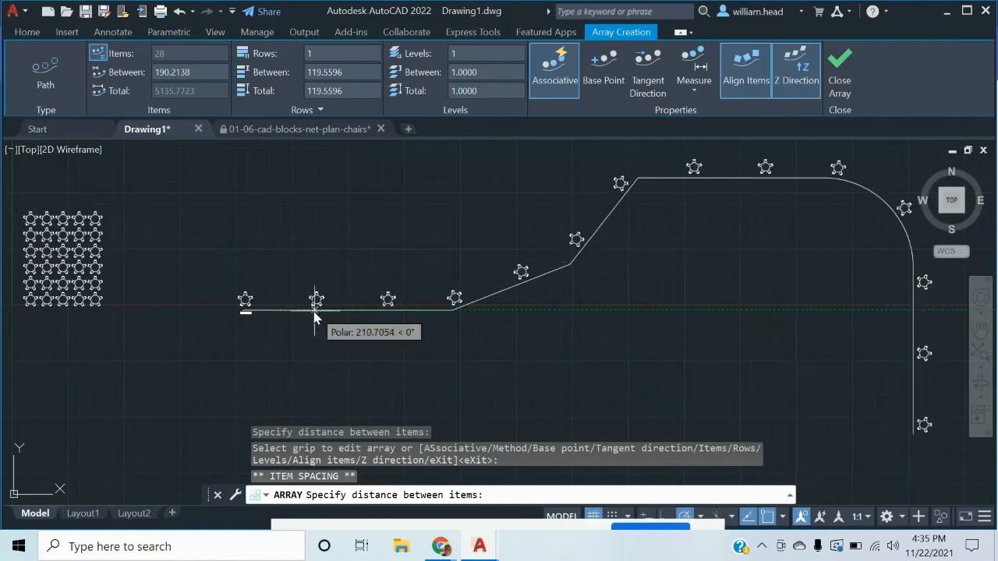
{"action": "left_click", "coordinate": [289, 311]}
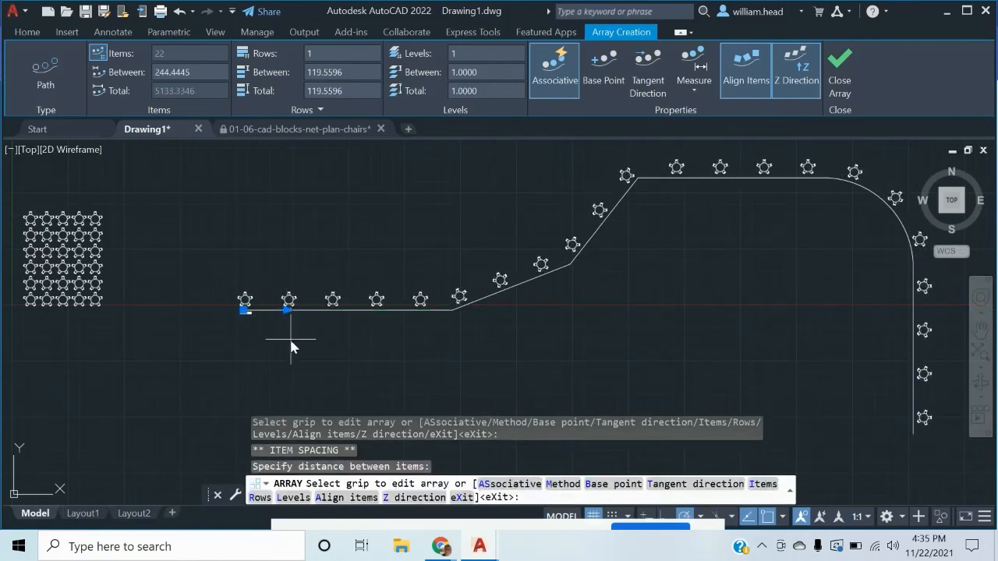
Set the item spacing of the path array to 90 and finish the array
{"action": "left_click", "coordinate": [287, 311]}
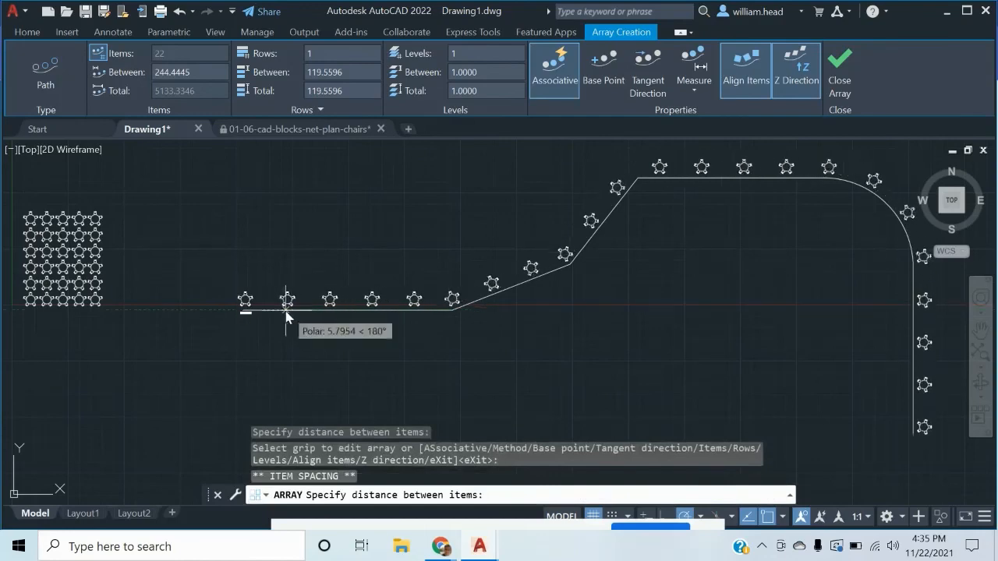
{"action": "key", "text": "Return"}
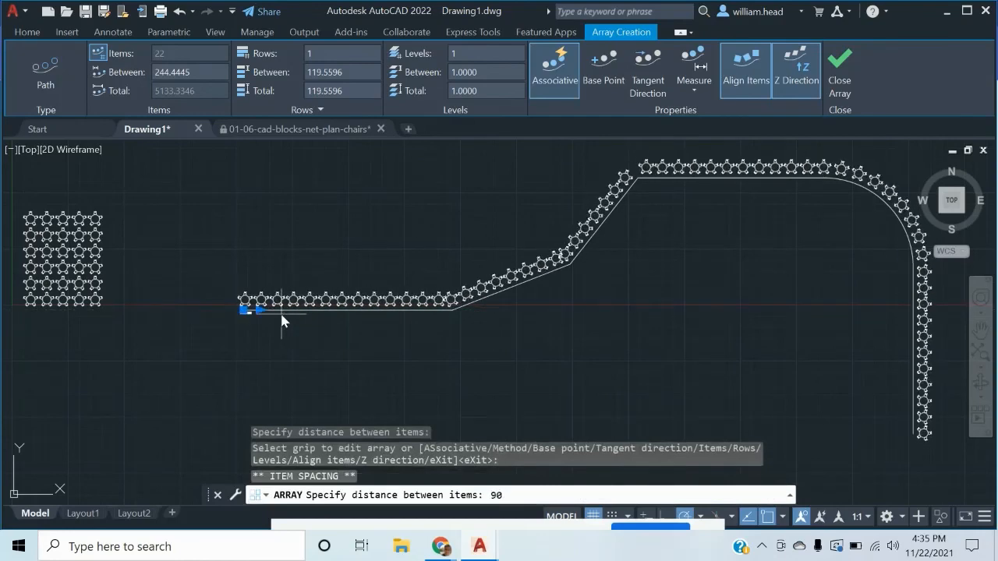
{"action": "scroll", "coordinate": [254, 324], "scroll_direction": "up", "scroll_amount": 4}
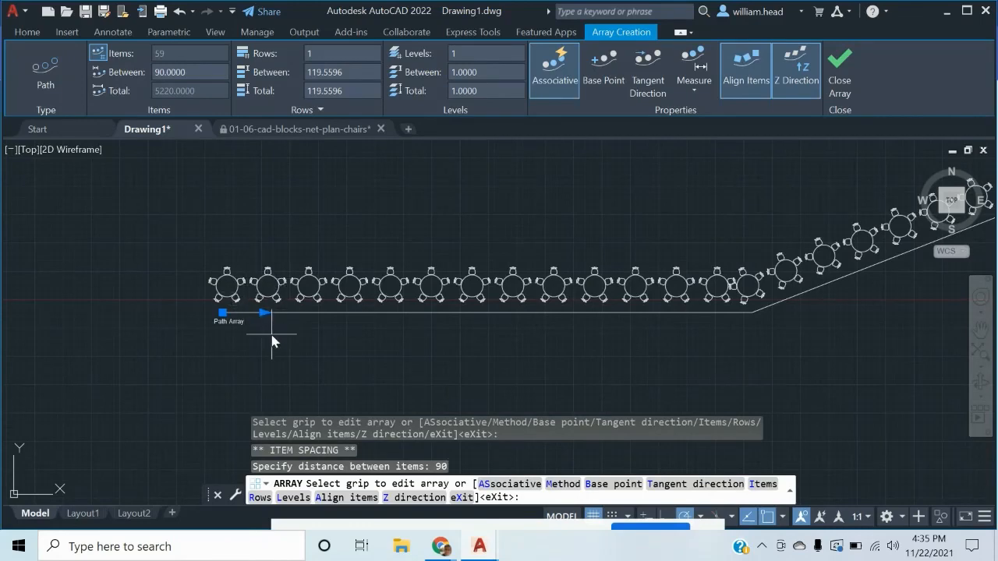
{"action": "key", "text": "Return"}
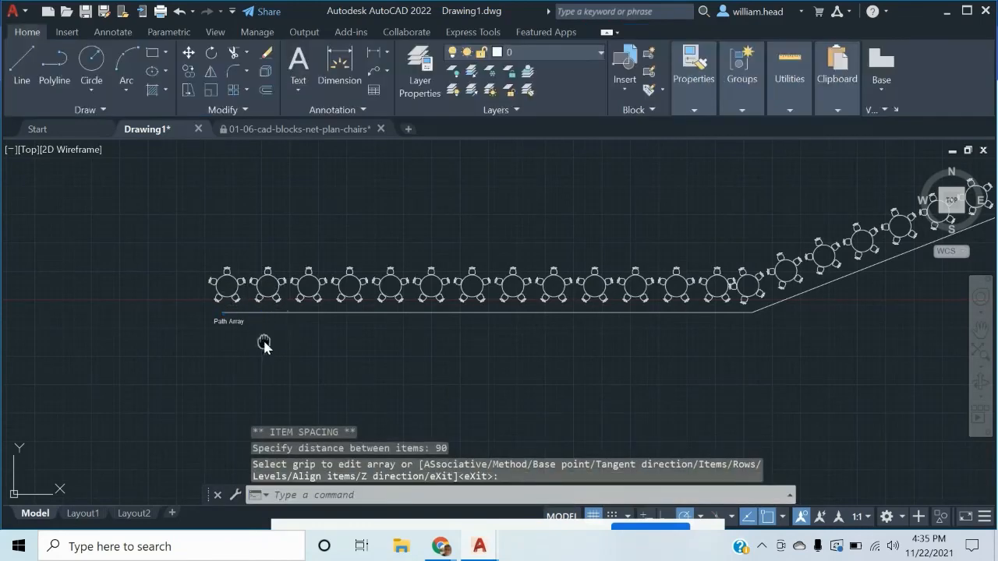
{"action": "middle_click_drag", "start_coordinate": [264, 344], "coordinate": [519, 339]}
{"action": "scroll", "coordinate": [507, 350], "scroll_direction": "down", "scroll_amount": 3}
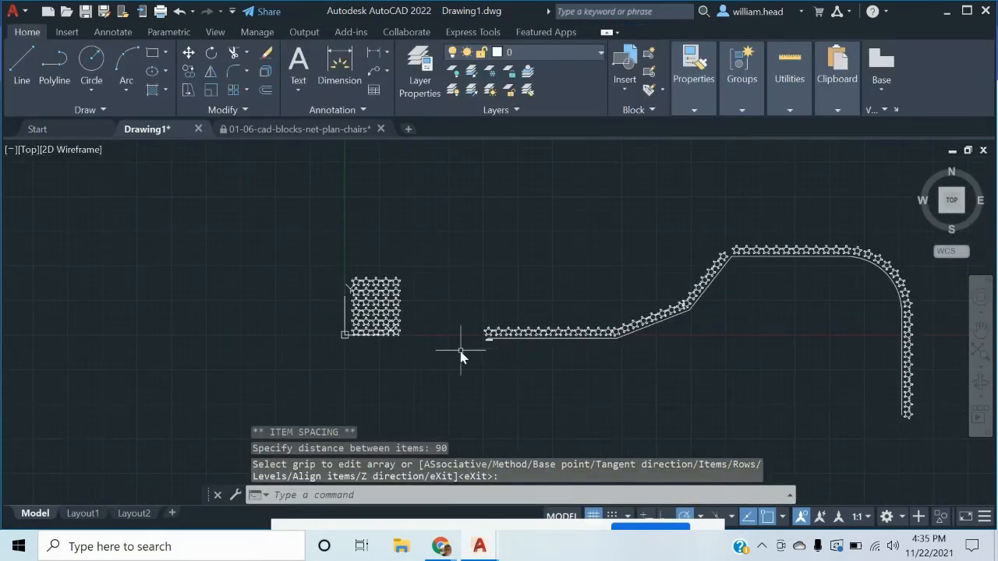